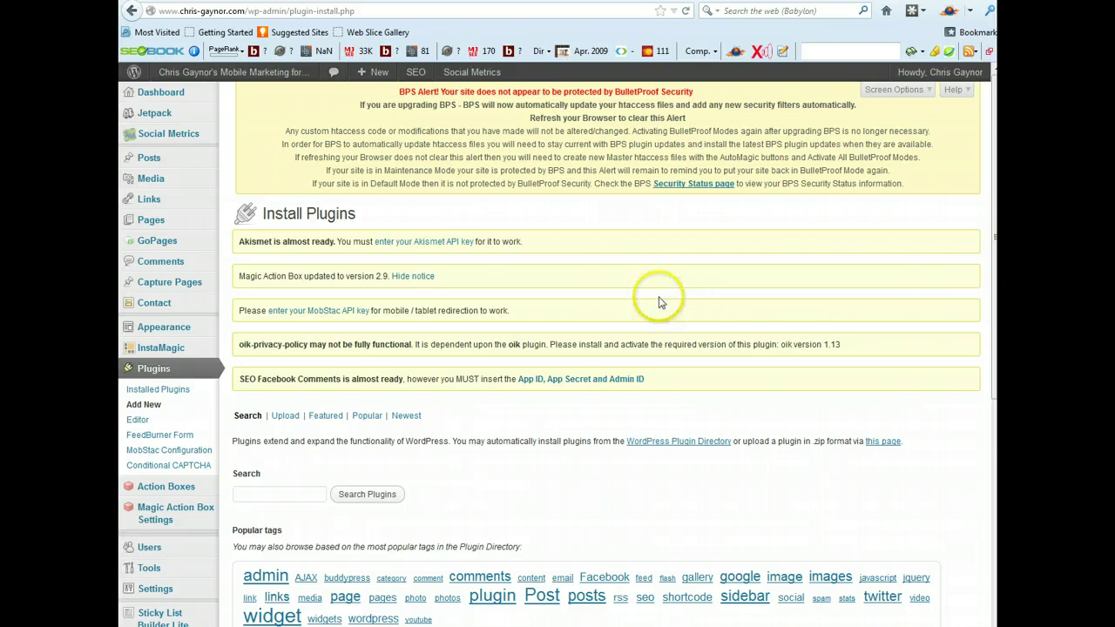
Step: Search the WordPress plugin directory for "magic action box" and look over its entry in the results
{"action": "scroll", "coordinate": [684, 301], "scroll_direction": "down", "scroll_amount": 1}
{"action": "scroll", "coordinate": [684, 299], "scroll_direction": "down", "scroll_amount": 1}
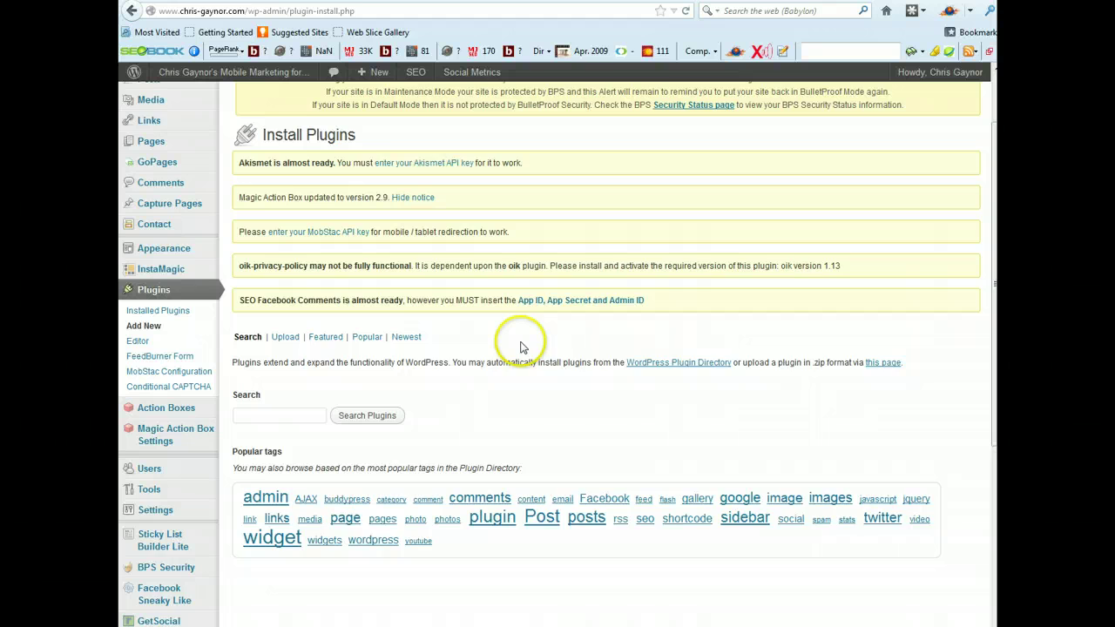
{"action": "scroll", "coordinate": [521, 347], "scroll_direction": "down", "scroll_amount": 1}
{"action": "scroll", "coordinate": [521, 347], "scroll_direction": "down", "scroll_amount": 2}
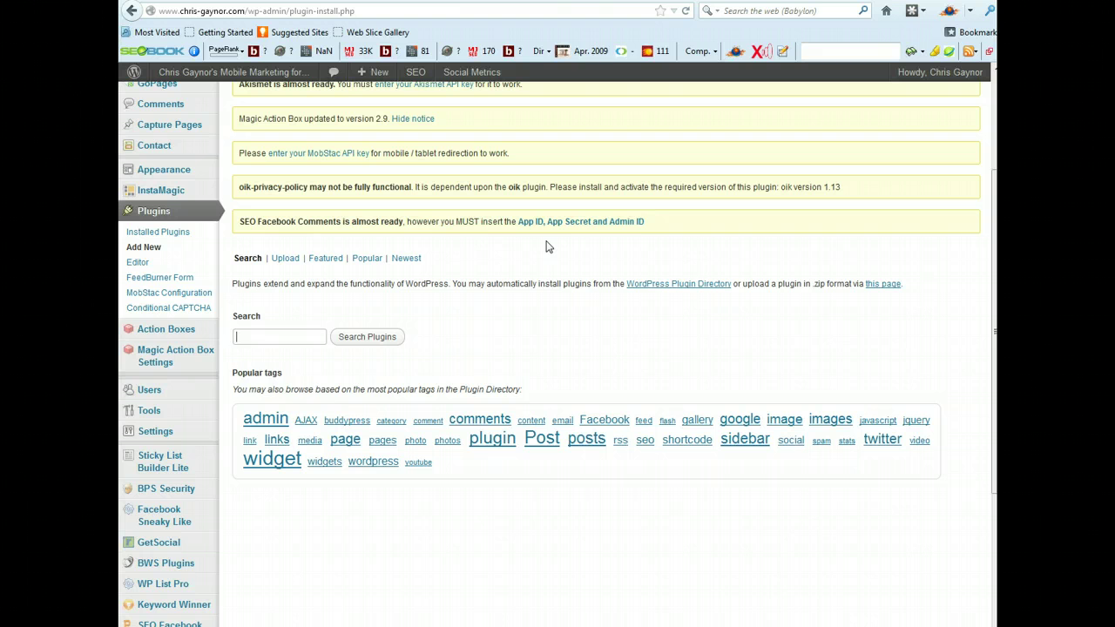
{"action": "type", "text": "magic action box"}
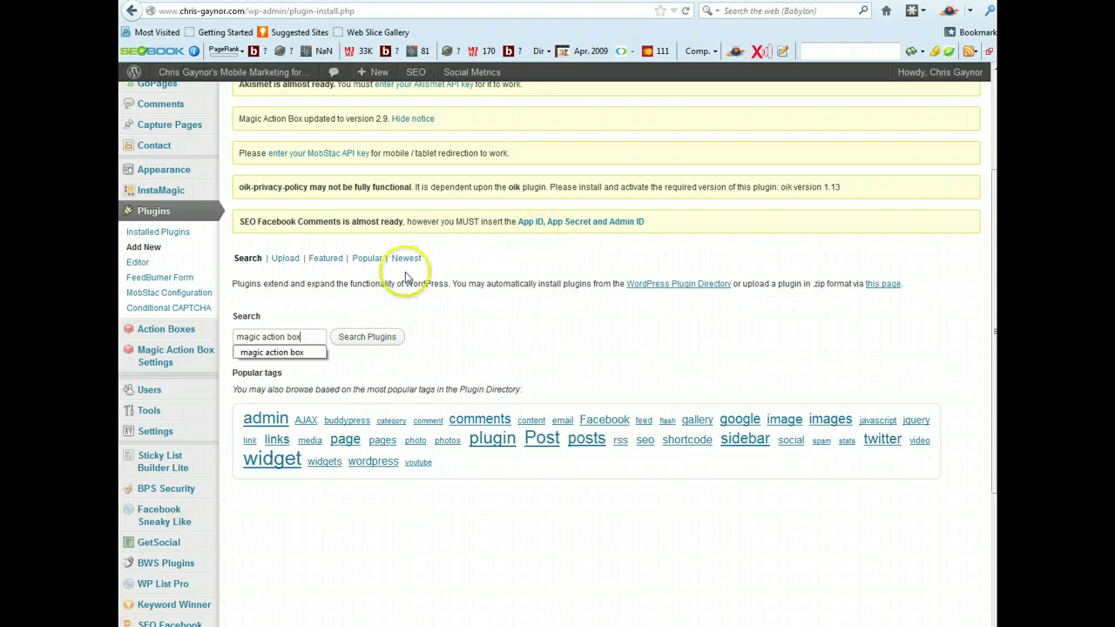
{"action": "left_click", "coordinate": [326, 304]}
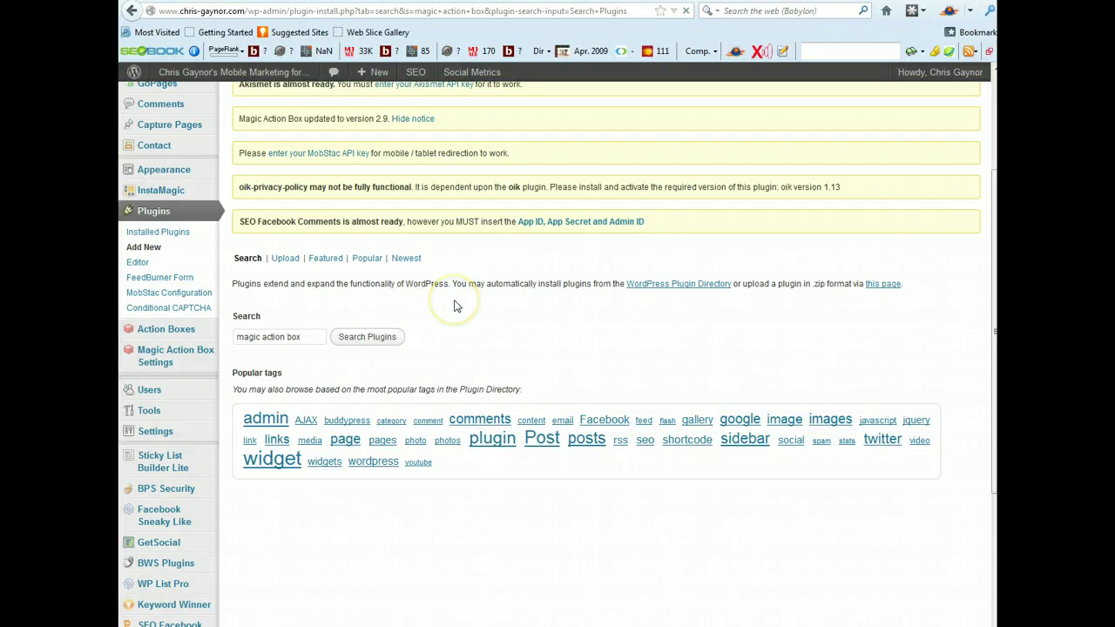
{"action": "scroll", "coordinate": [484, 301], "scroll_direction": "down", "scroll_amount": 3}
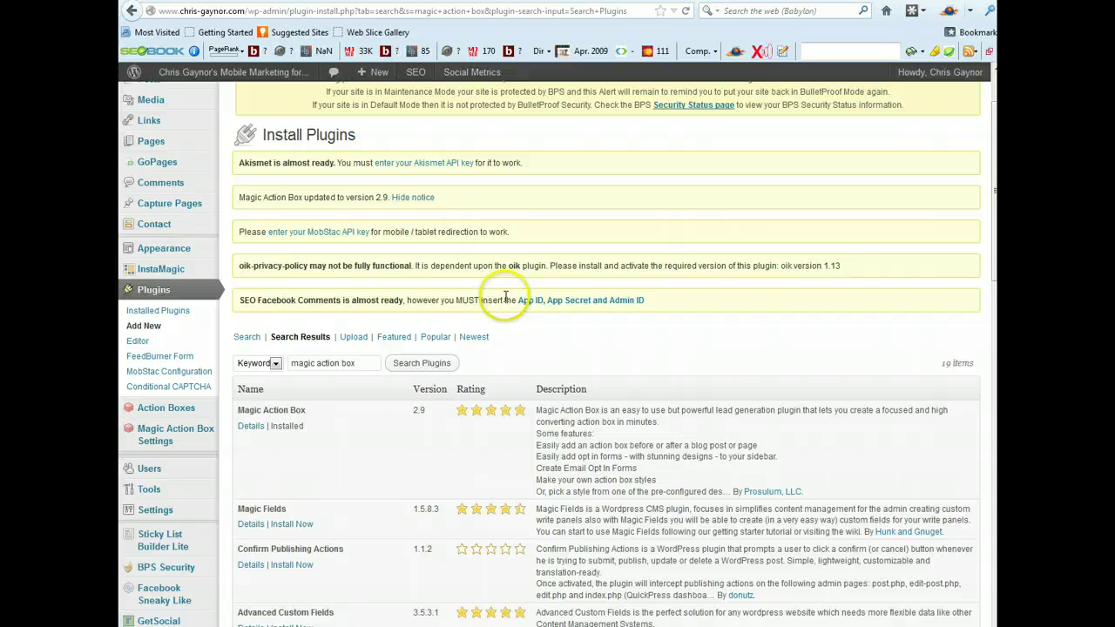
{"action": "scroll", "coordinate": [447, 326], "scroll_direction": "down", "scroll_amount": 1}
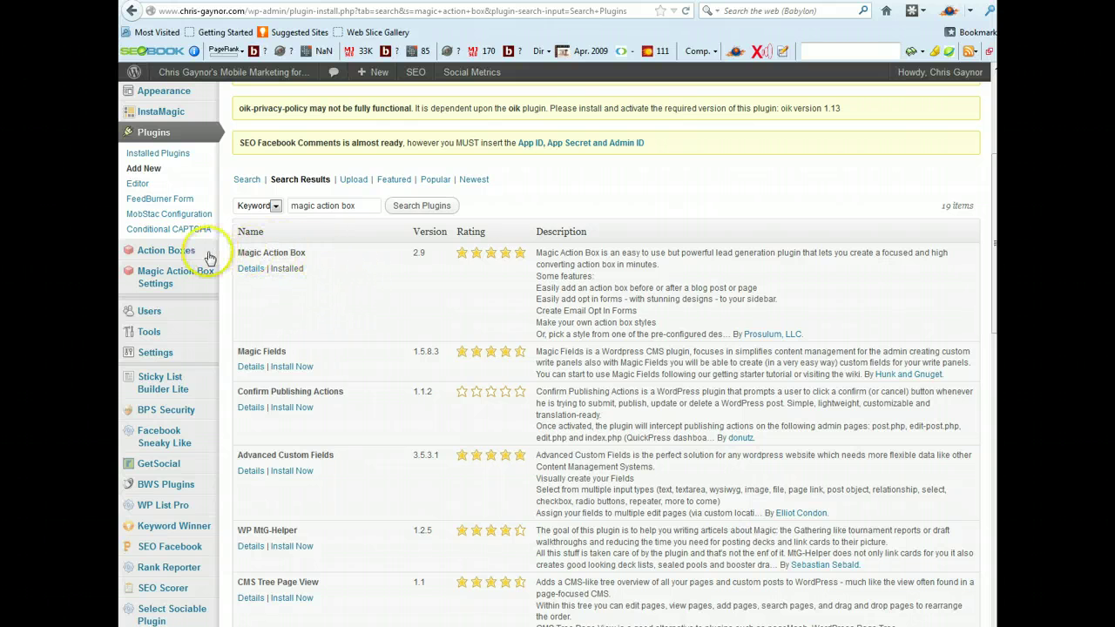
Step: Add a new action box and choose Optin Form as its type
{"action": "mouse_move", "coordinate": [209, 250]}
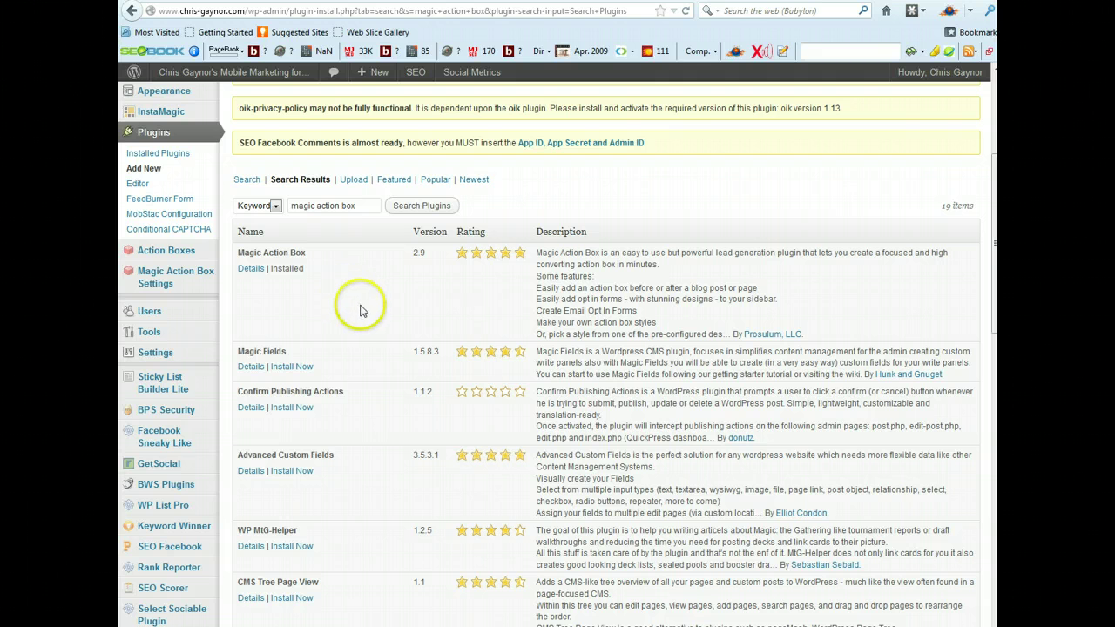
{"action": "mouse_move", "coordinate": [178, 258]}
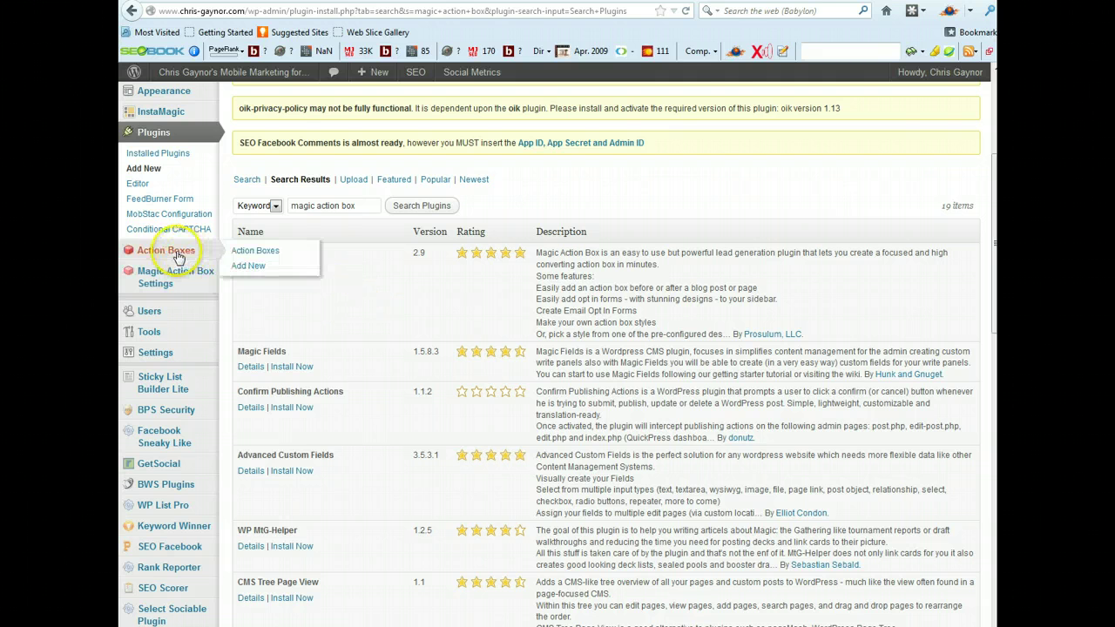
{"action": "left_click", "coordinate": [249, 266]}
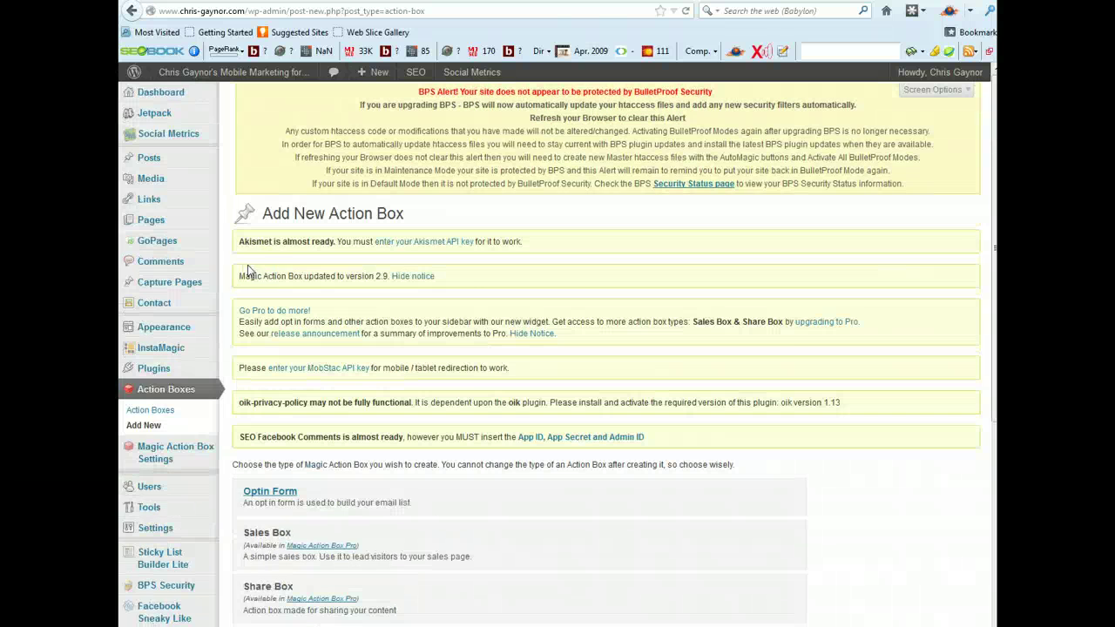
{"action": "scroll", "coordinate": [597, 296], "scroll_direction": "down", "scroll_amount": 2}
{"action": "scroll", "coordinate": [598, 296], "scroll_direction": "down", "scroll_amount": 6}
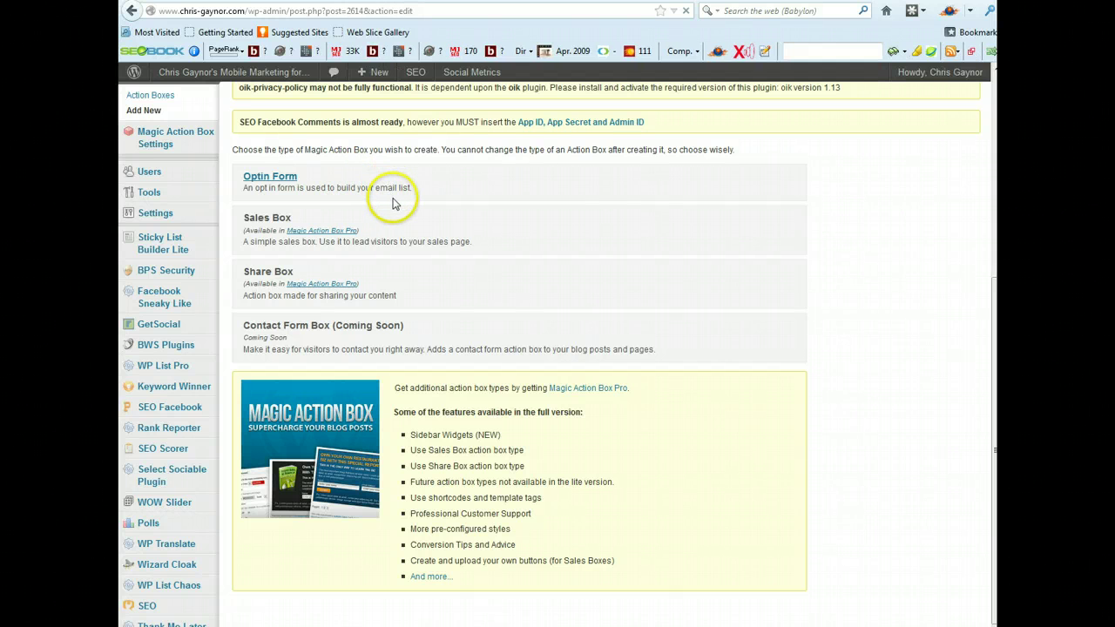
Step: Look over the general and opt-in settings of the new action box and title it "Test"
{"action": "scroll", "coordinate": [586, 339], "scroll_direction": "down", "scroll_amount": 5}
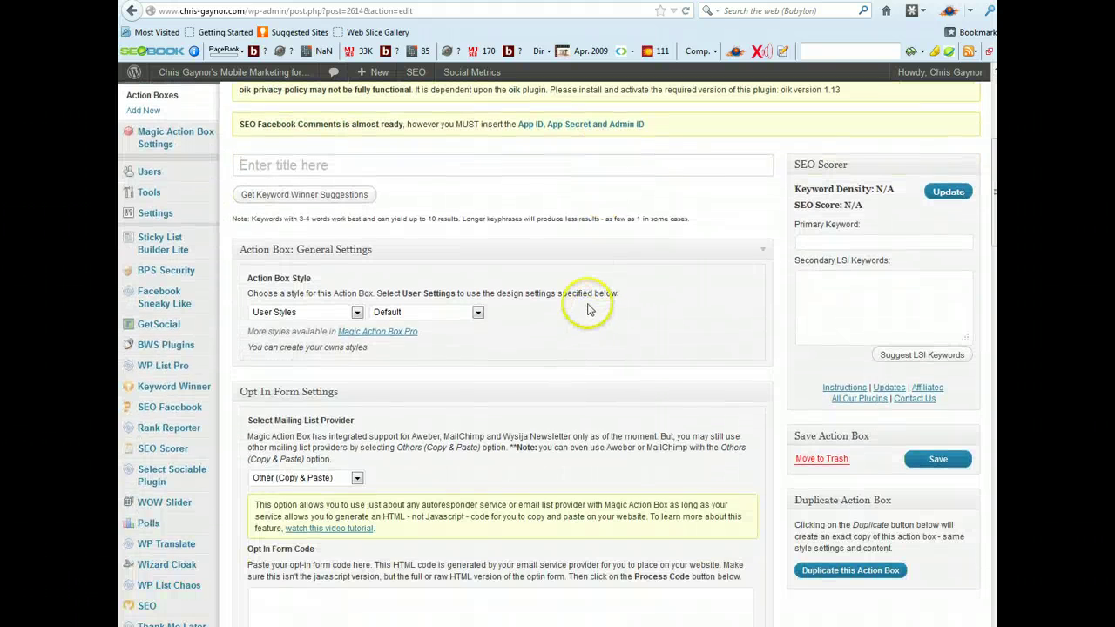
{"action": "scroll", "coordinate": [565, 297], "scroll_direction": "down", "scroll_amount": 2}
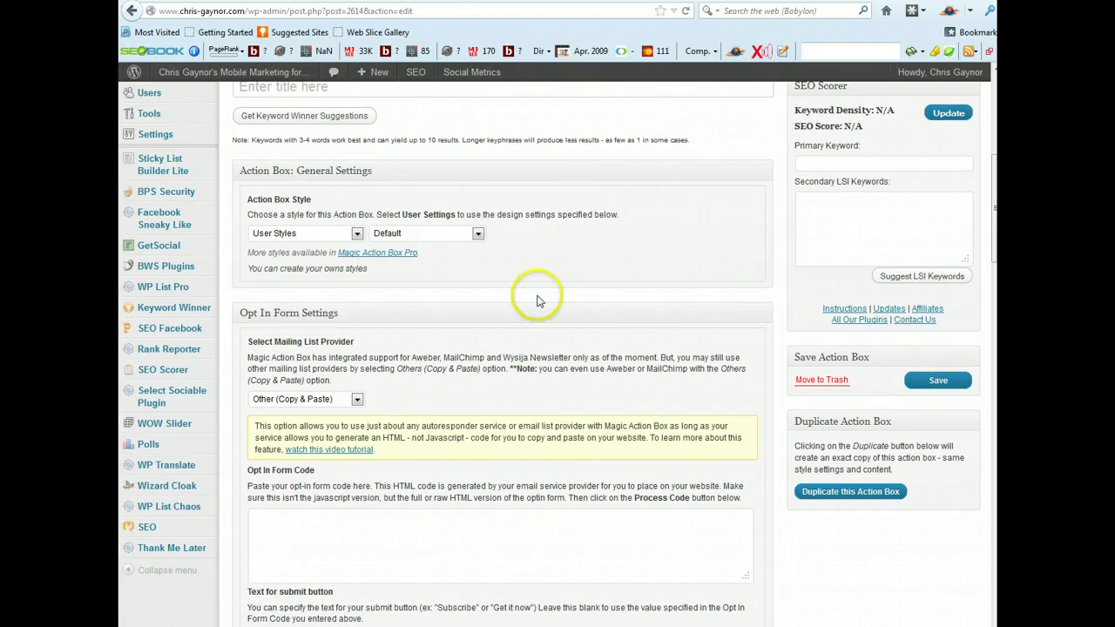
{"action": "scroll", "coordinate": [557, 287], "scroll_direction": "down", "scroll_amount": 2}
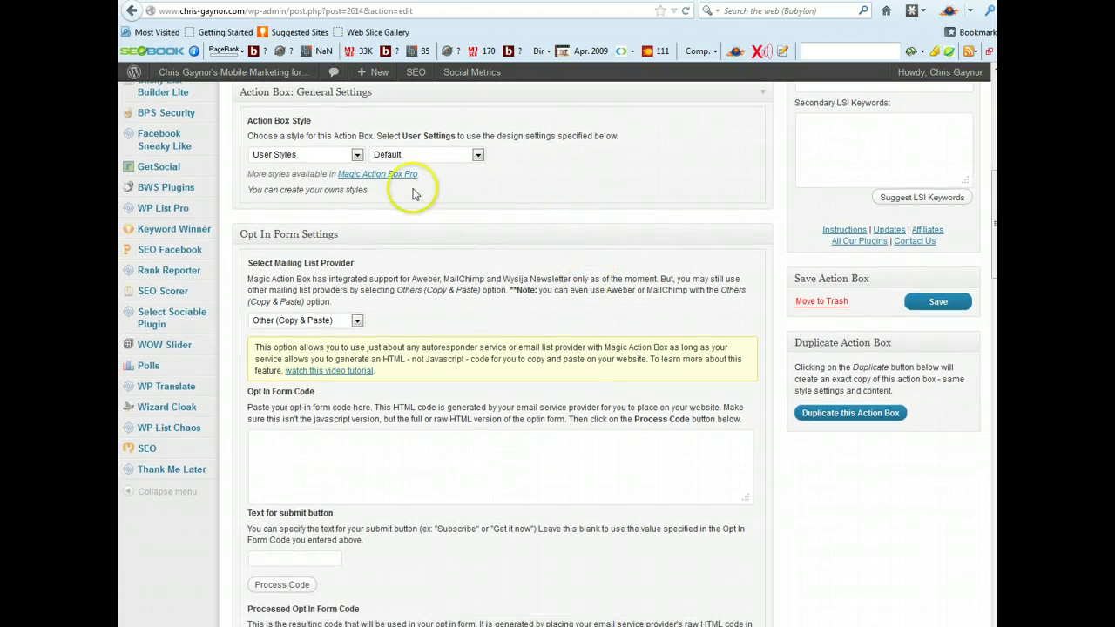
{"action": "scroll", "coordinate": [557, 222], "scroll_direction": "up", "scroll_amount": 2}
{"action": "scroll", "coordinate": [574, 225], "scroll_direction": "up", "scroll_amount": 2}
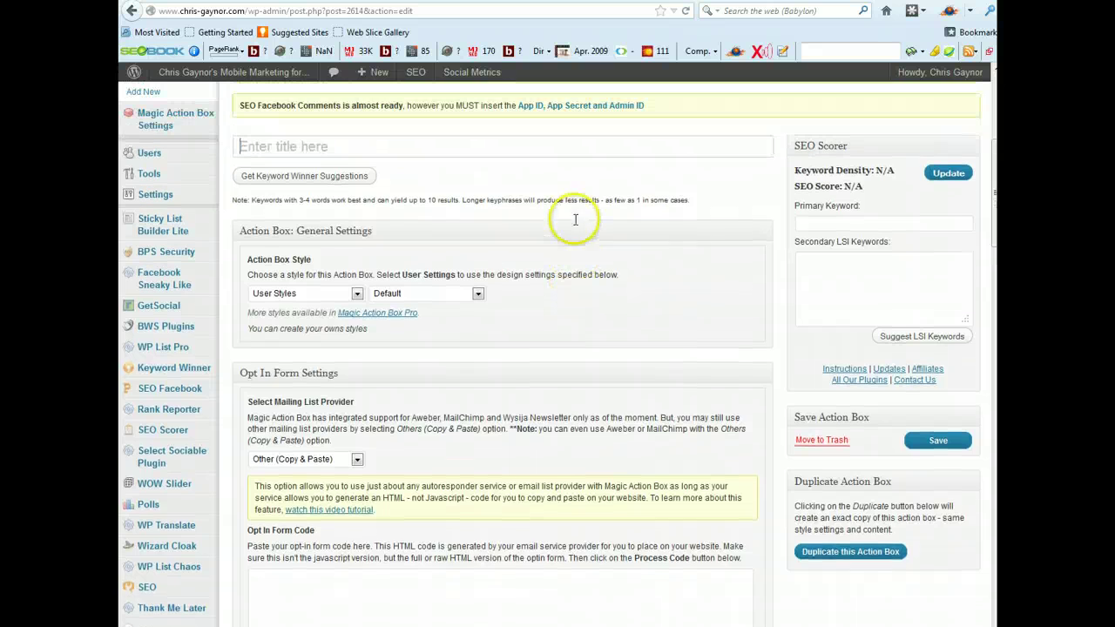
{"action": "left_click", "coordinate": [275, 164]}
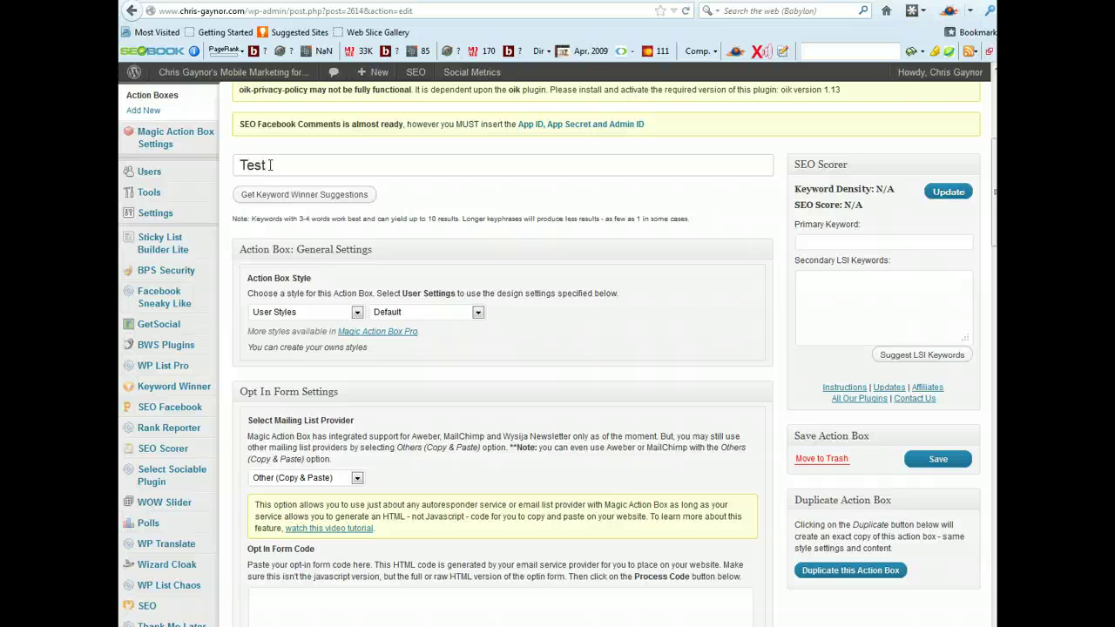
Step: Set the Action Box Style in the general settings to the pre-configured Dark style
{"action": "scroll", "coordinate": [552, 226], "scroll_direction": "down", "scroll_amount": 2}
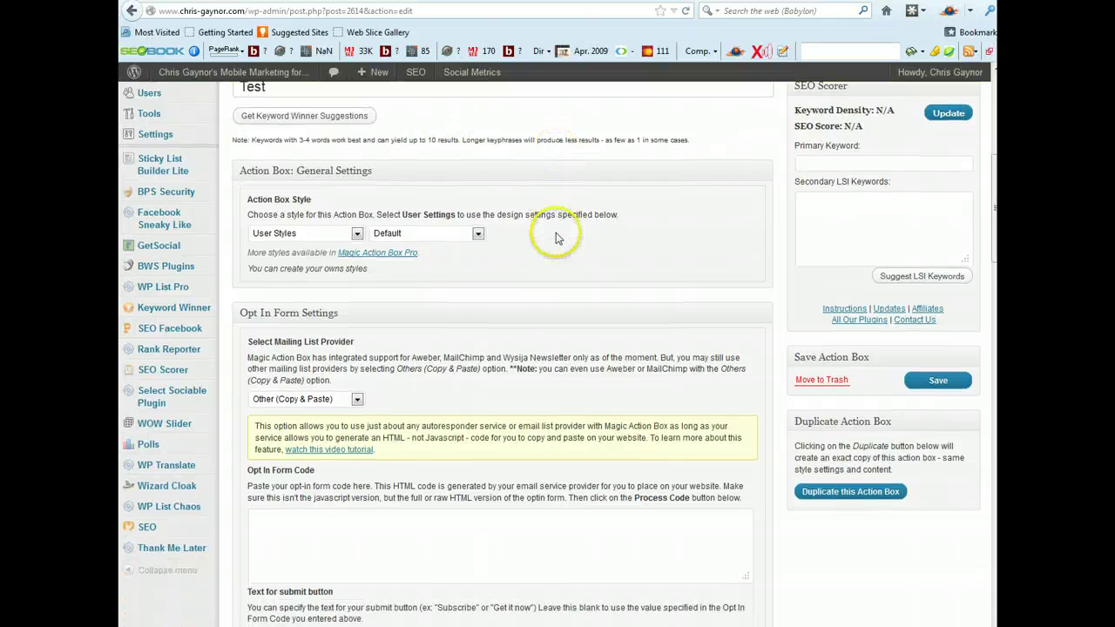
{"action": "left_click", "coordinate": [356, 235]}
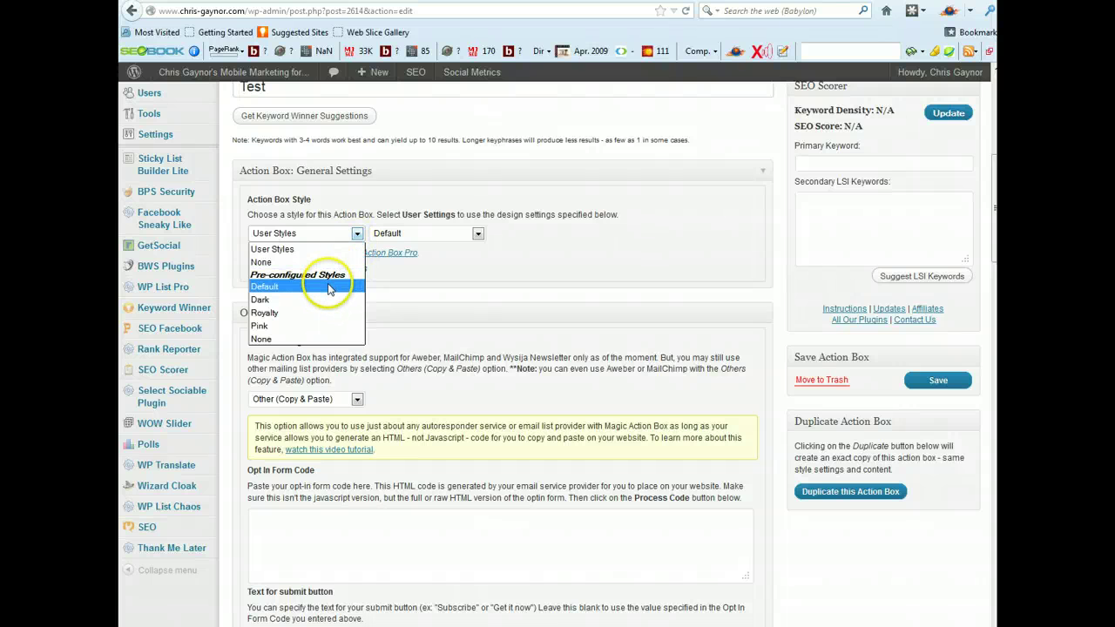
{"action": "left_click", "coordinate": [330, 300]}
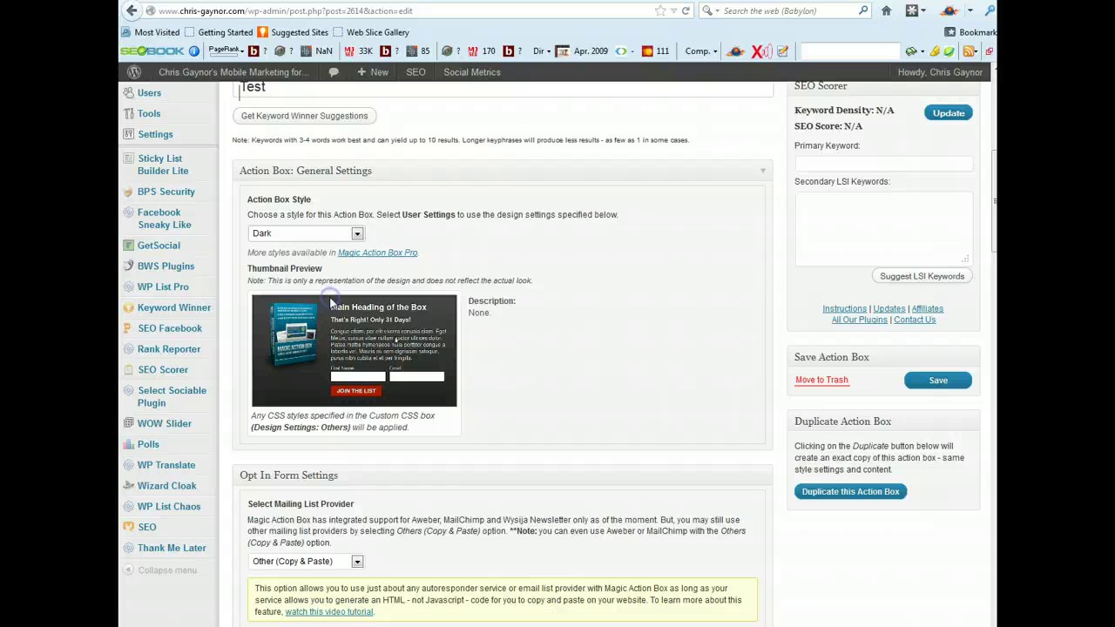
{"action": "scroll", "coordinate": [579, 273], "scroll_direction": "down", "scroll_amount": 2}
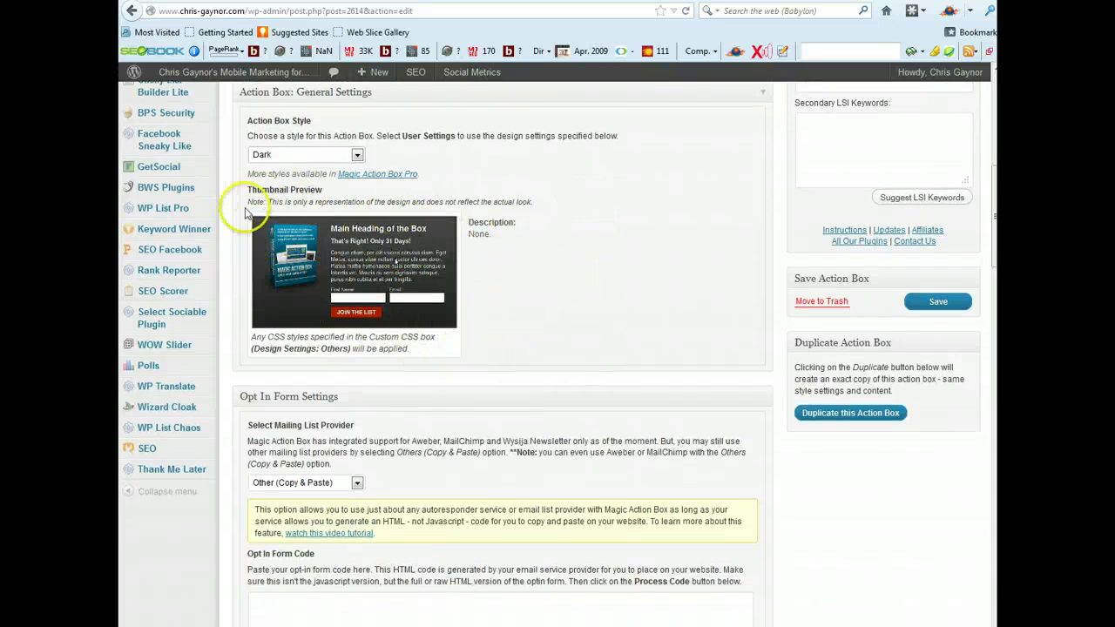
Step: Preview the Royalty and Pink styles for the action box and switch the style back to Dark
{"action": "left_click", "coordinate": [356, 155]}
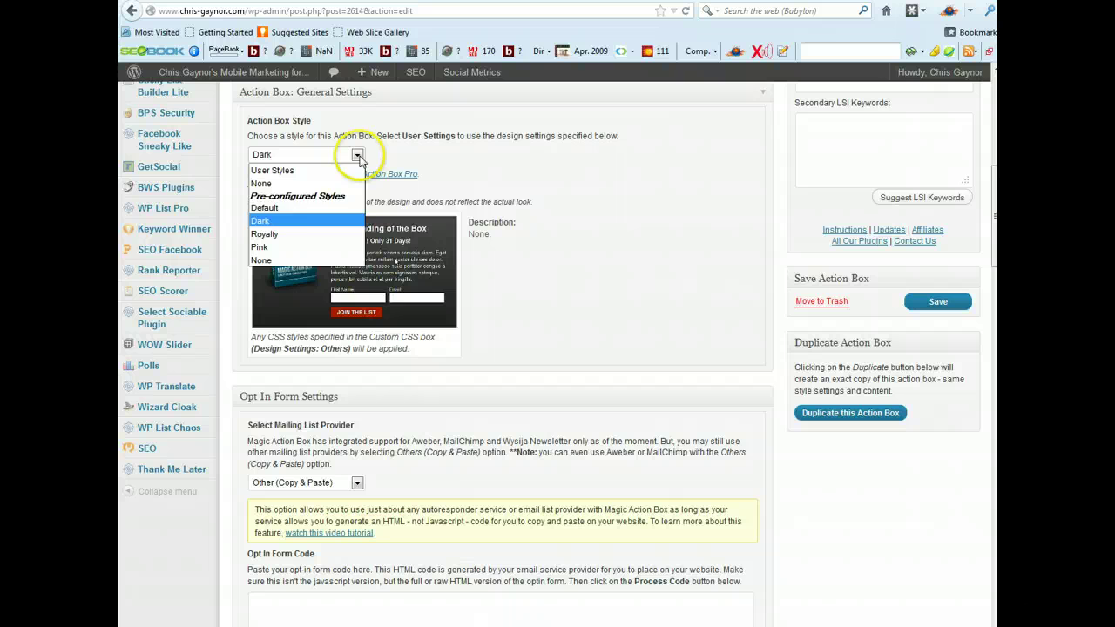
{"action": "left_click", "coordinate": [291, 236]}
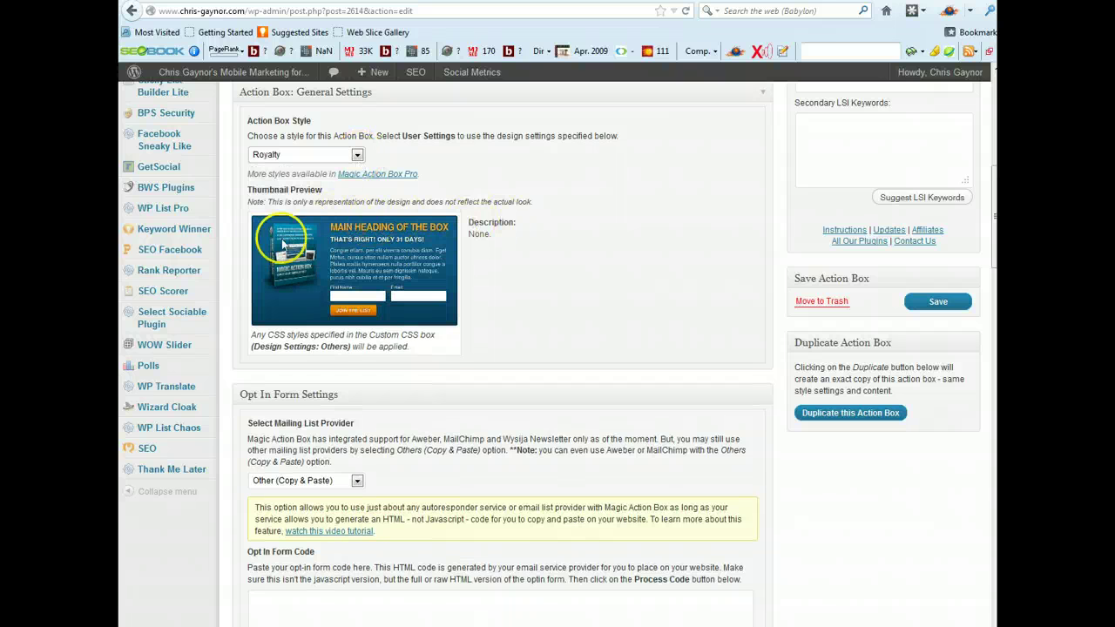
{"action": "left_click", "coordinate": [356, 154]}
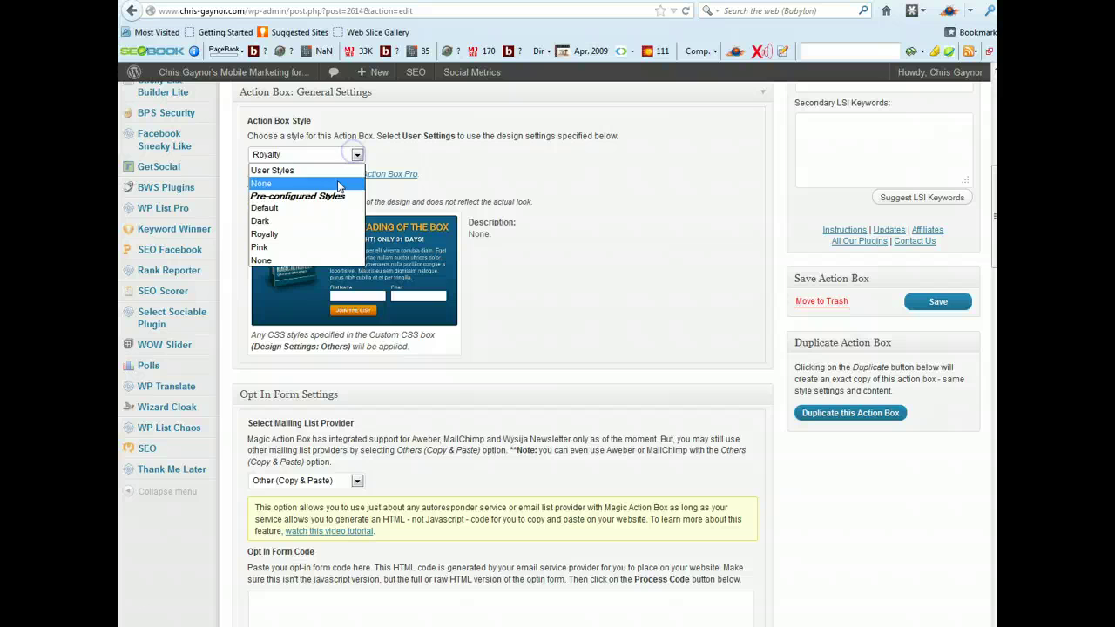
{"action": "left_click", "coordinate": [289, 248]}
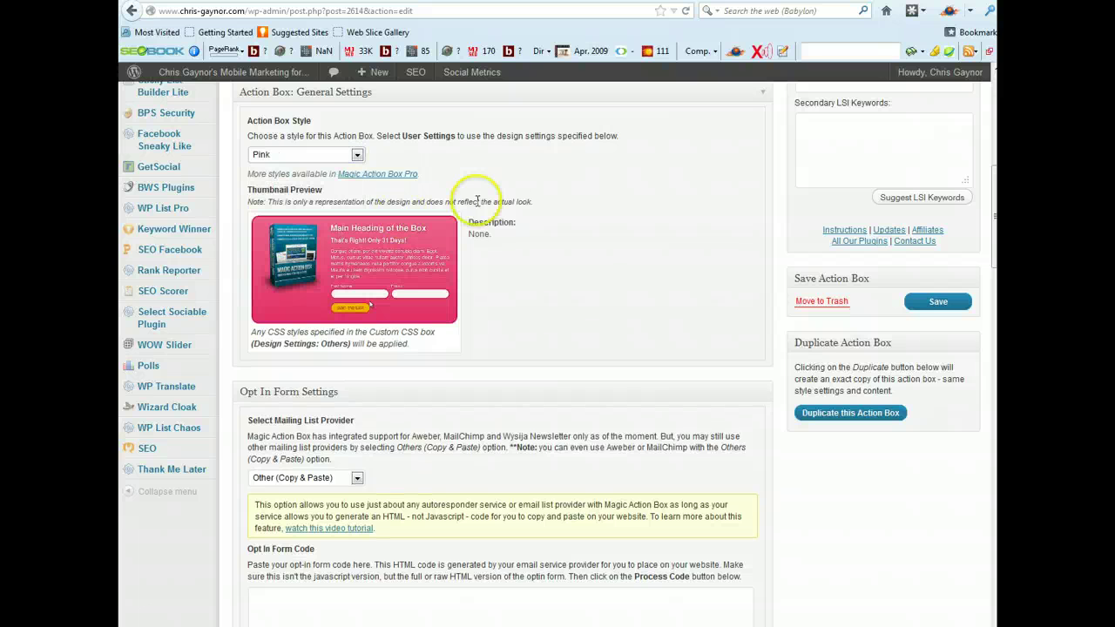
{"action": "left_click", "coordinate": [356, 155]}
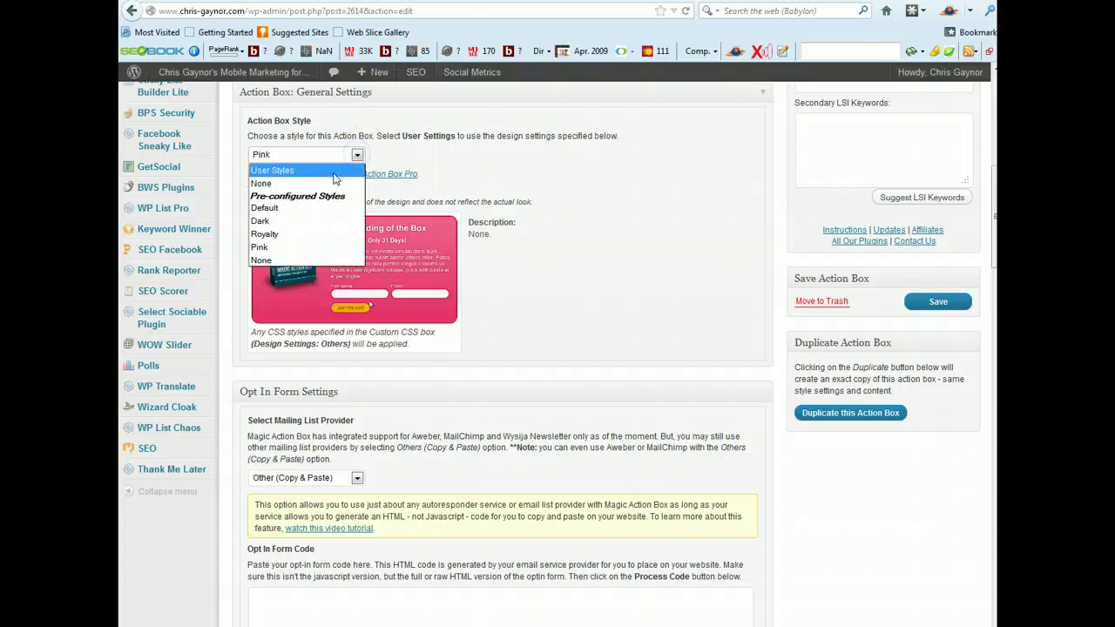
{"action": "left_click", "coordinate": [300, 221]}
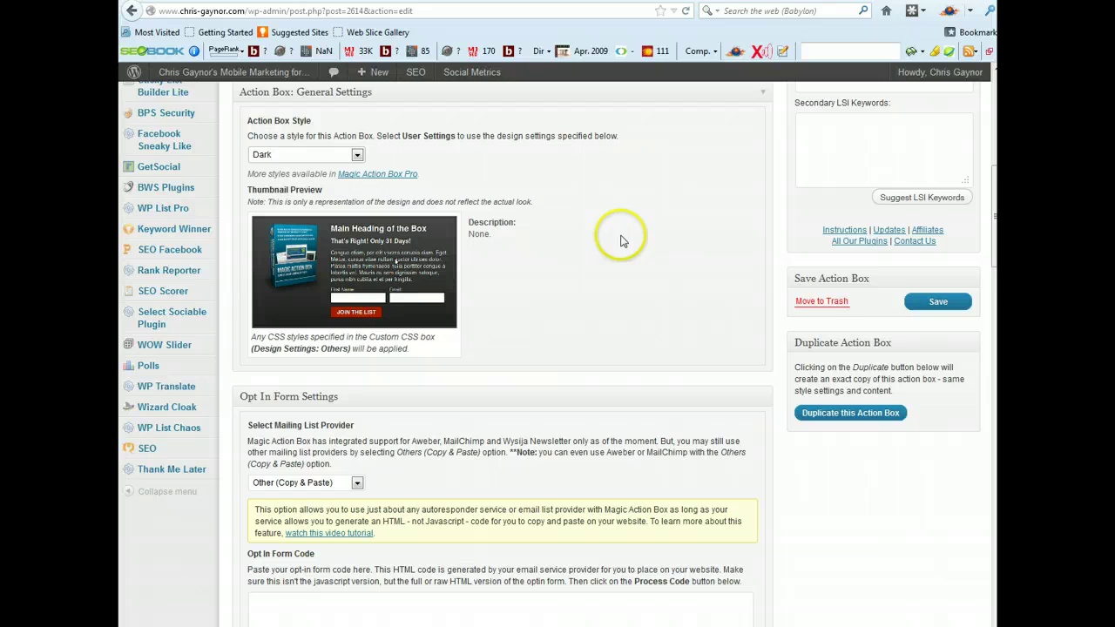
Step: Check which mailing list providers can be chosen in the Opt In Form Settings
{"action": "scroll", "coordinate": [619, 236], "scroll_direction": "down", "scroll_amount": 3}
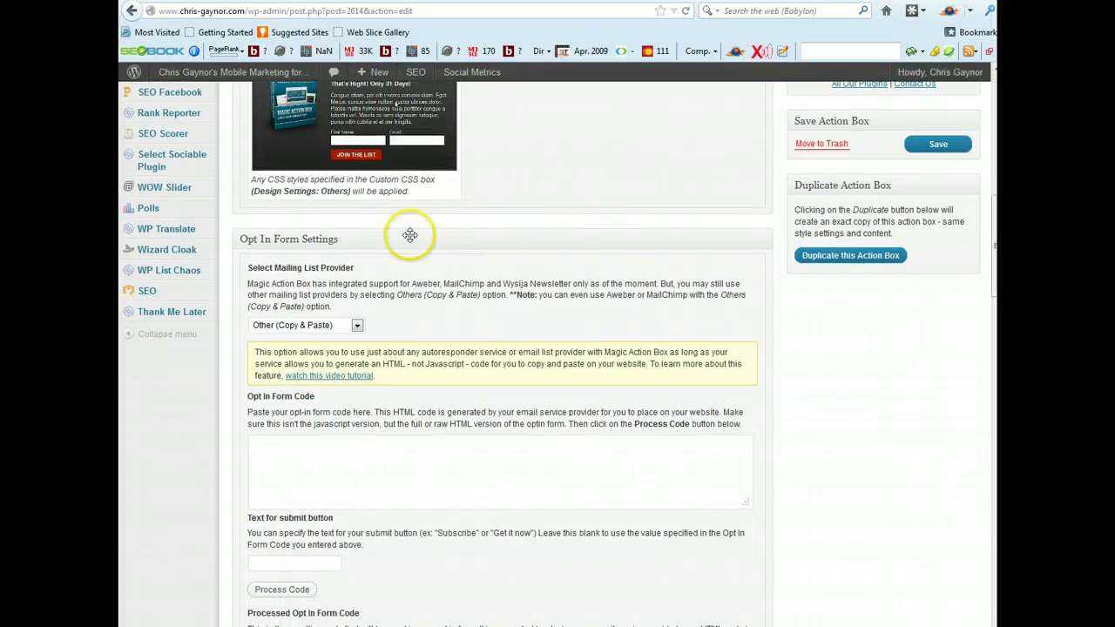
{"action": "scroll", "coordinate": [422, 278], "scroll_direction": "down", "scroll_amount": 2}
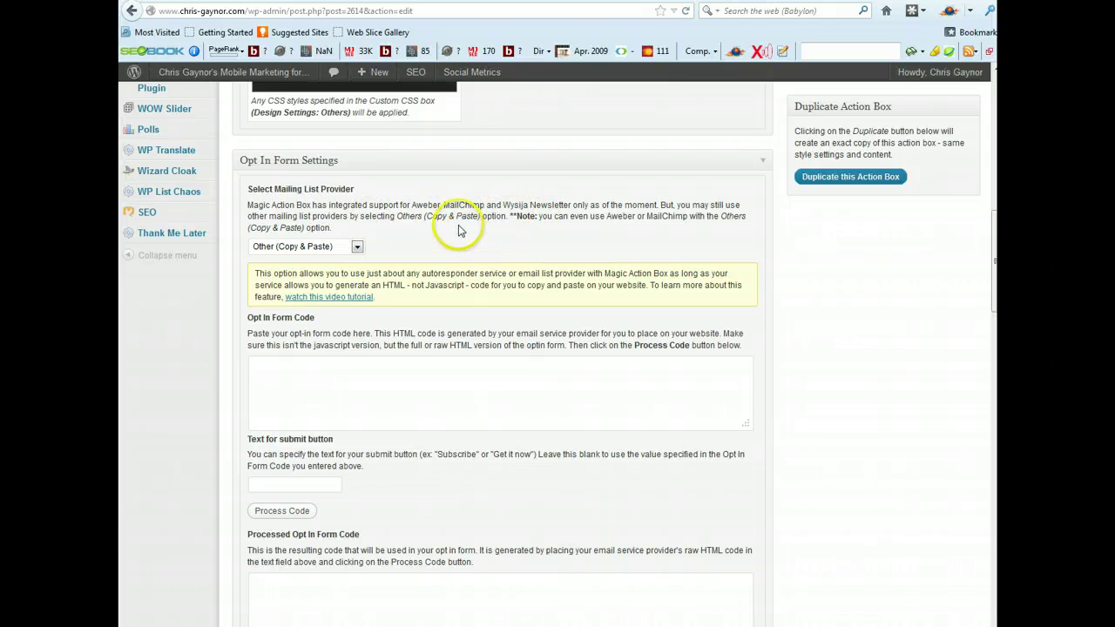
{"action": "left_click", "coordinate": [356, 250]}
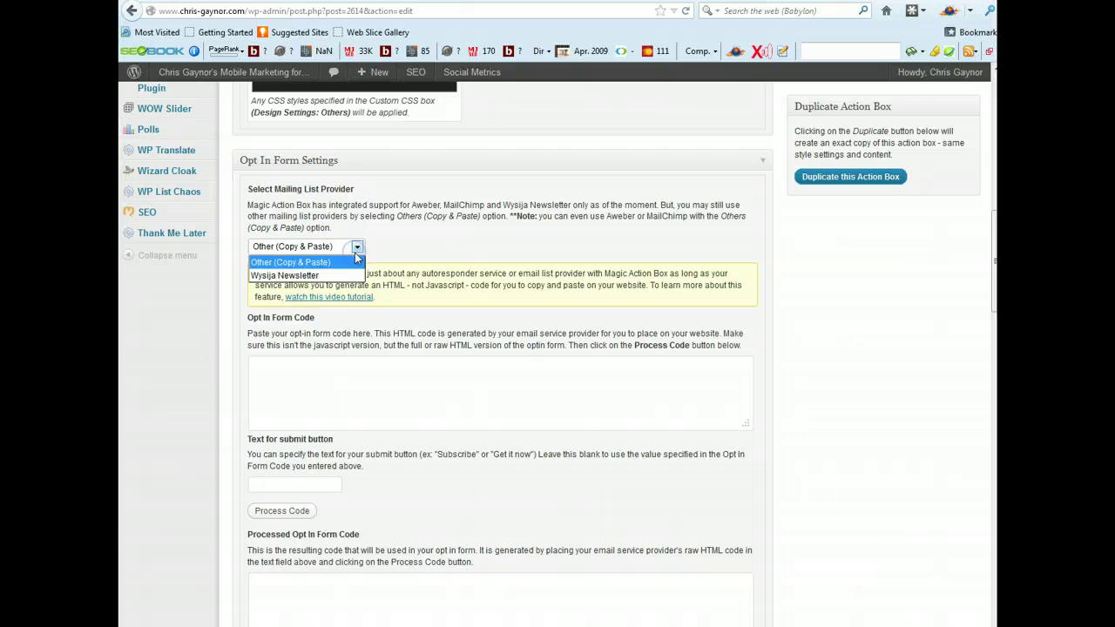
{"action": "left_click", "coordinate": [357, 248]}
Step: Examine the Opt In Form Code, submit button text and processed code fields in the Opt In Form Settings
{"action": "scroll", "coordinate": [531, 226], "scroll_direction": "down", "scroll_amount": 2}
{"action": "scroll", "coordinate": [535, 235], "scroll_direction": "down", "scroll_amount": 2}
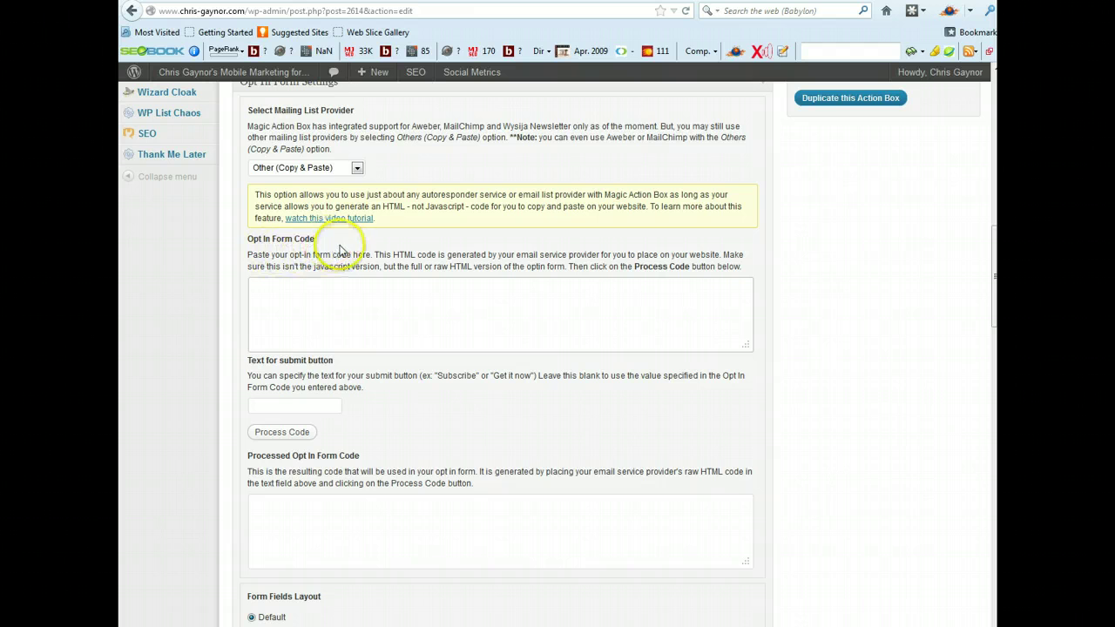
{"action": "left_click", "coordinate": [268, 295]}
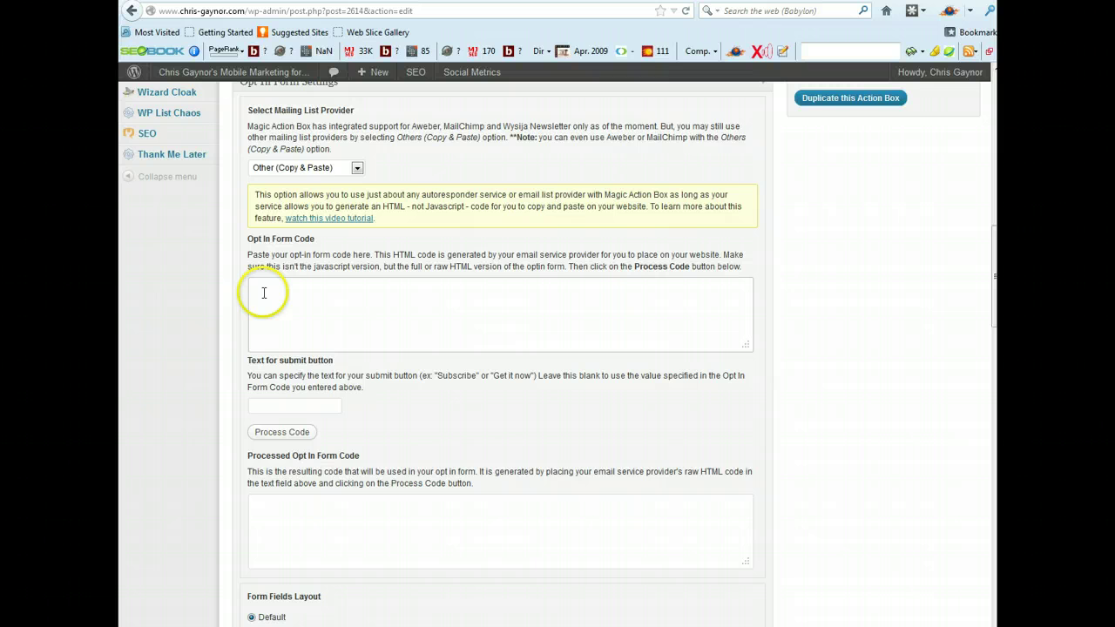
{"action": "left_click", "coordinate": [391, 253]}
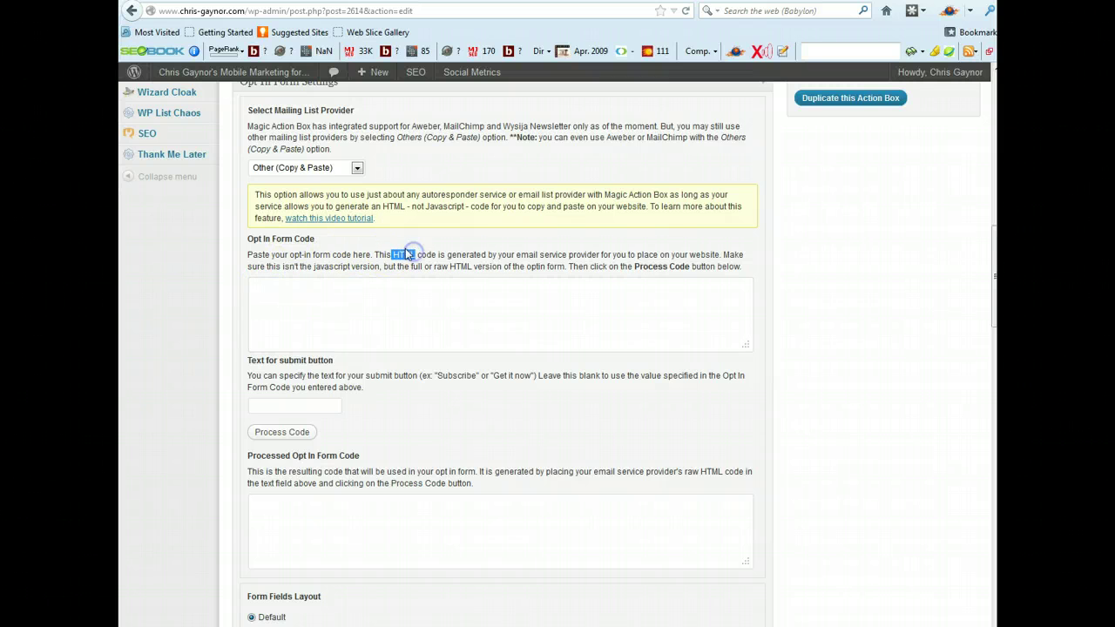
{"action": "left_click", "coordinate": [278, 285]}
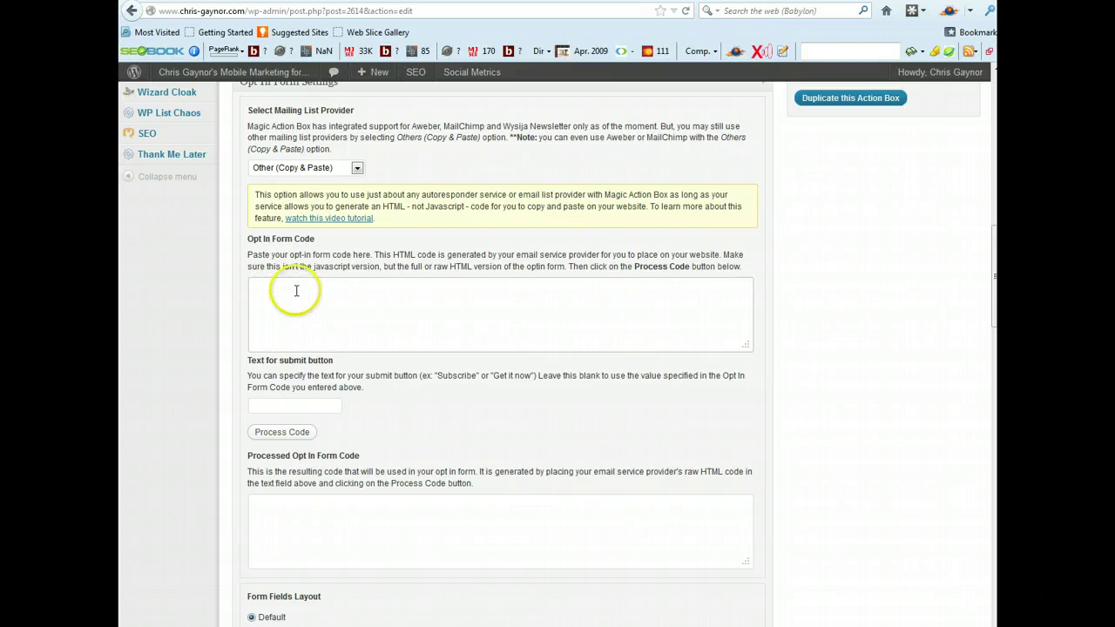
{"action": "scroll", "coordinate": [588, 277], "scroll_direction": "down", "scroll_amount": 2}
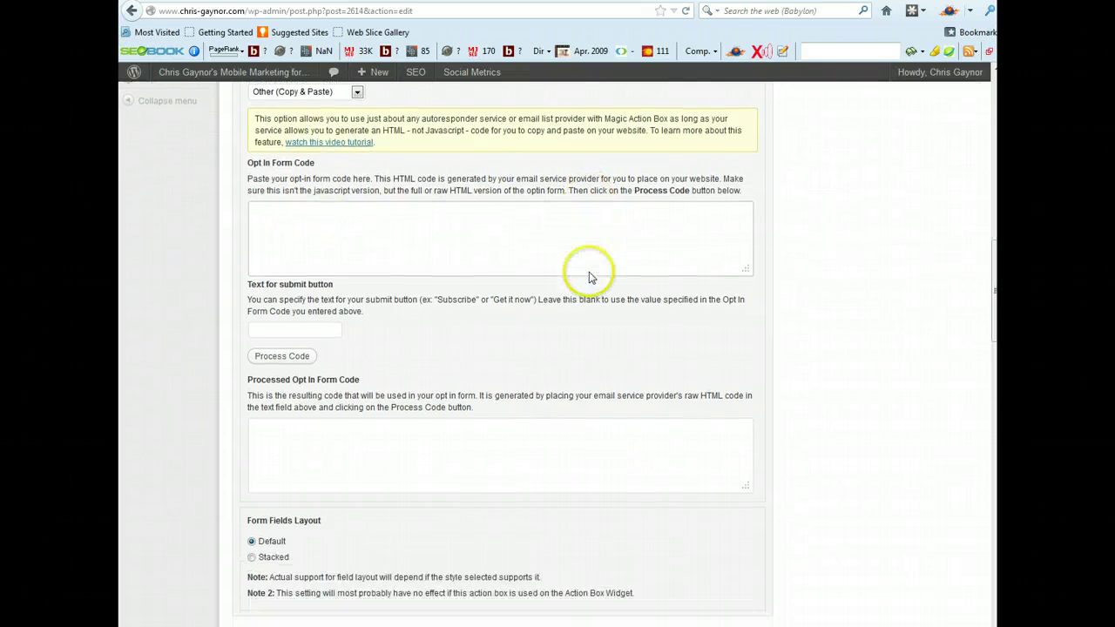
{"action": "scroll", "coordinate": [589, 276], "scroll_direction": "down", "scroll_amount": 2}
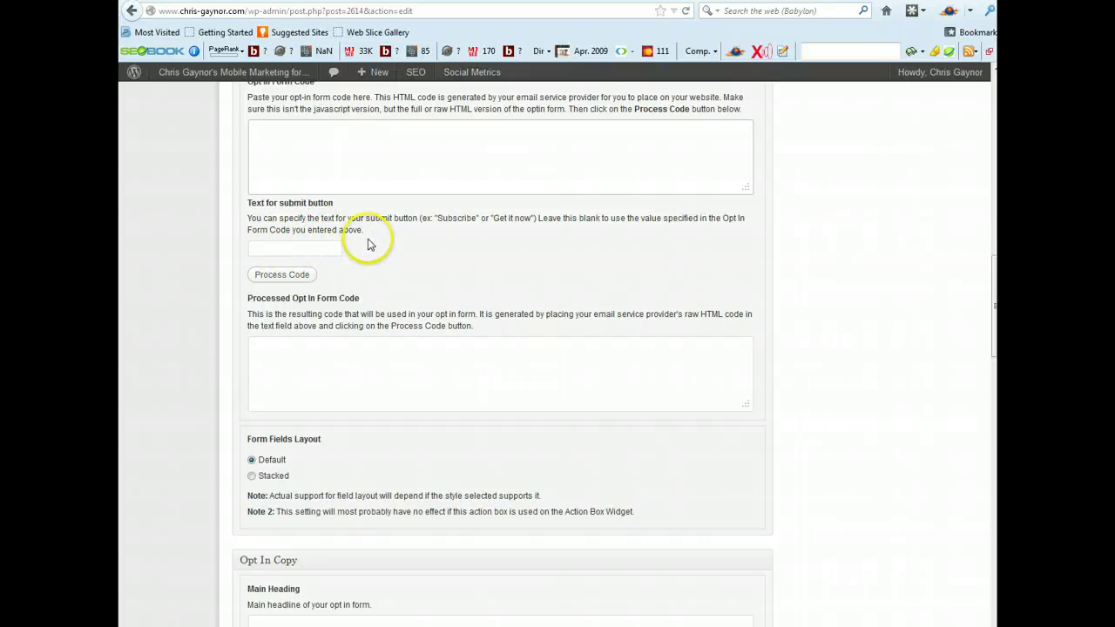
{"action": "left_click", "coordinate": [285, 247]}
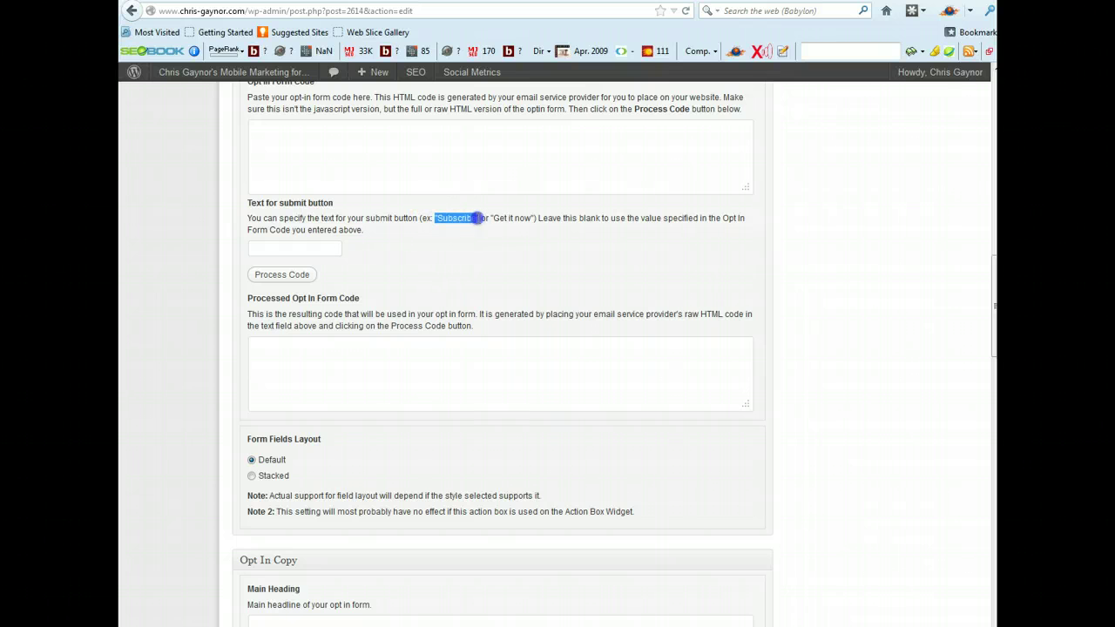
Step: Set the text for the opt-in form's submit button to "Get It Now"
{"action": "left_click", "coordinate": [439, 241]}
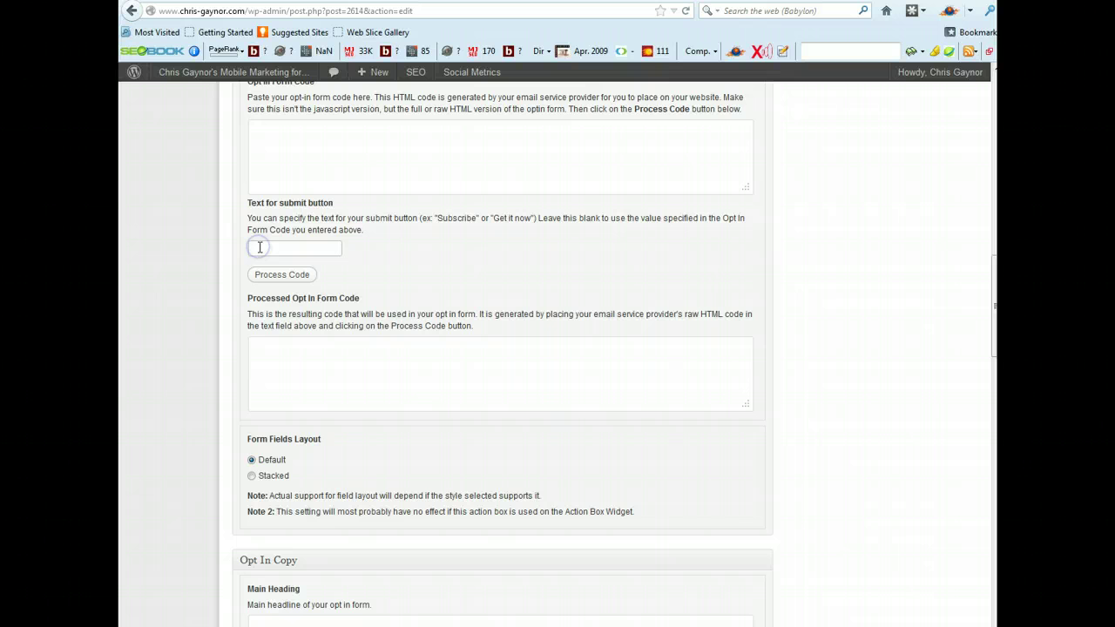
{"action": "left_click", "coordinate": [466, 235]}
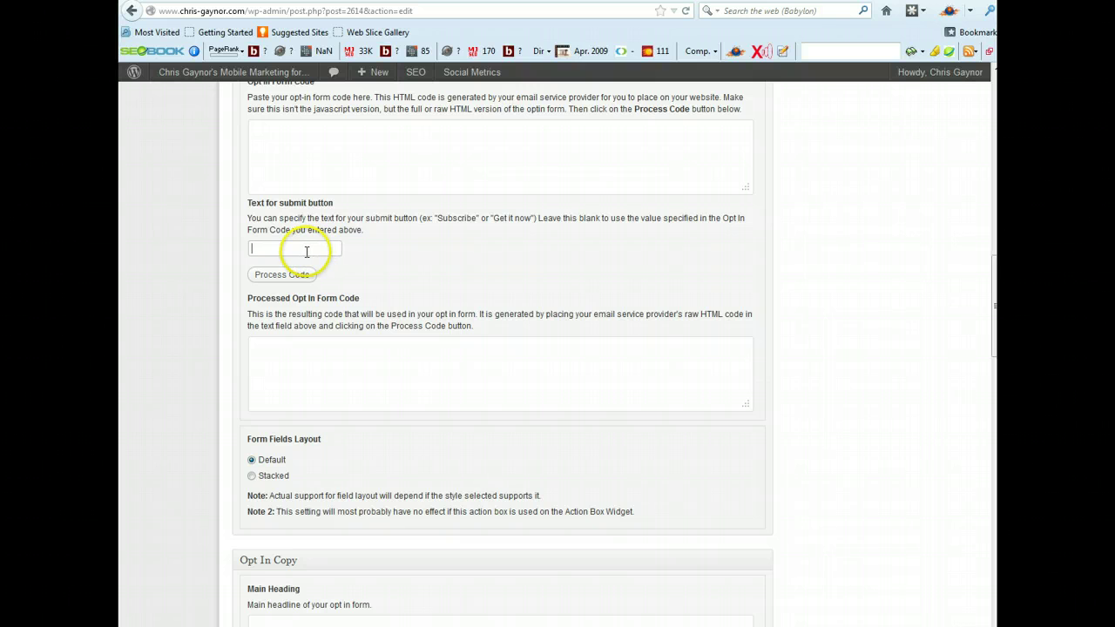
{"action": "left_click", "coordinate": [273, 250]}
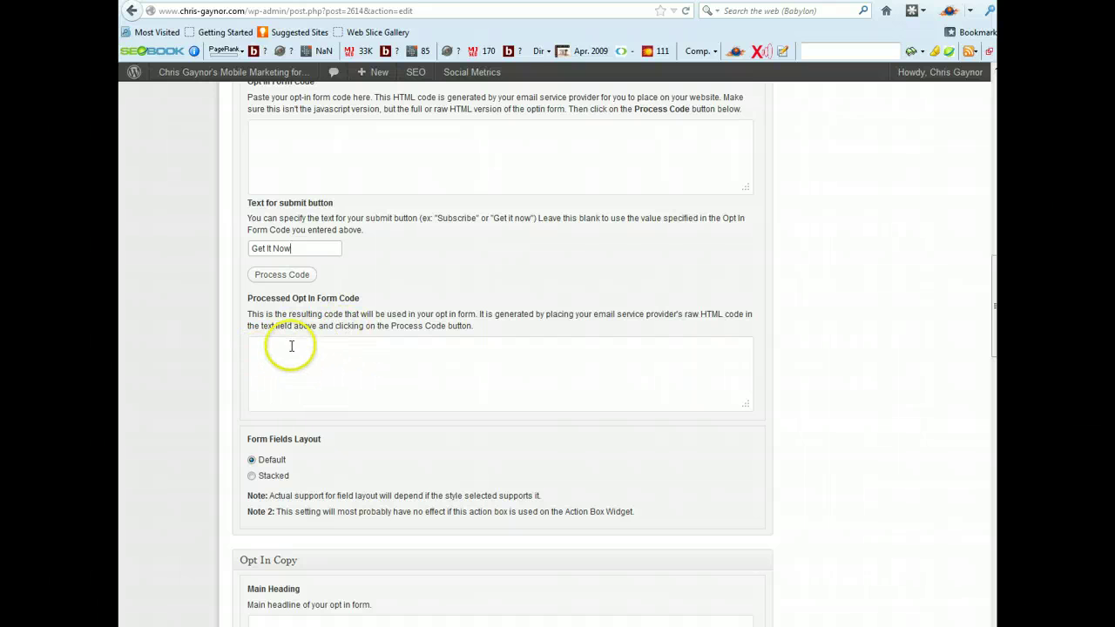
Step: Examine the Form Fields Layout options and the Main Heading and Sub Heading fields of the Opt In Copy
{"action": "scroll", "coordinate": [610, 261], "scroll_direction": "down", "scroll_amount": 2}
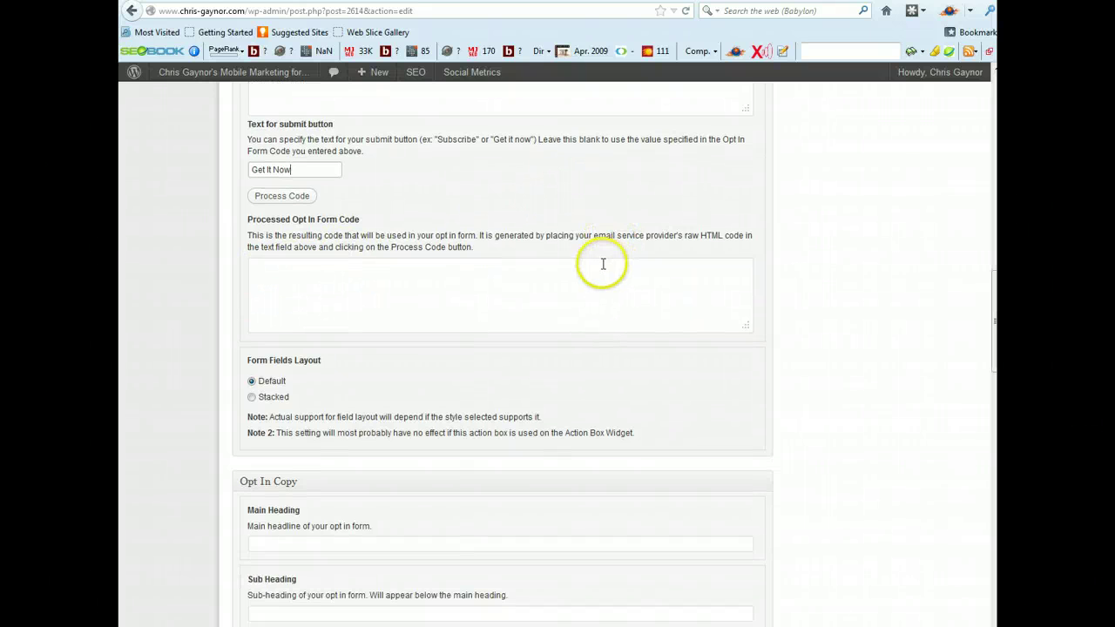
{"action": "scroll", "coordinate": [602, 263], "scroll_direction": "down", "scroll_amount": 2}
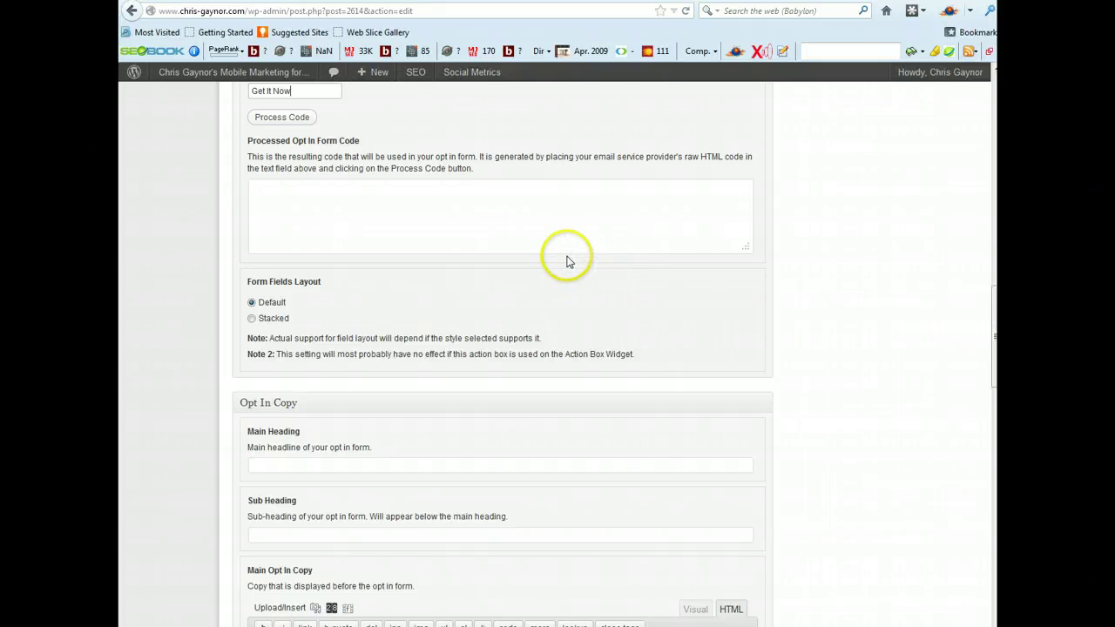
{"action": "scroll", "coordinate": [567, 258], "scroll_direction": "down", "scroll_amount": 4}
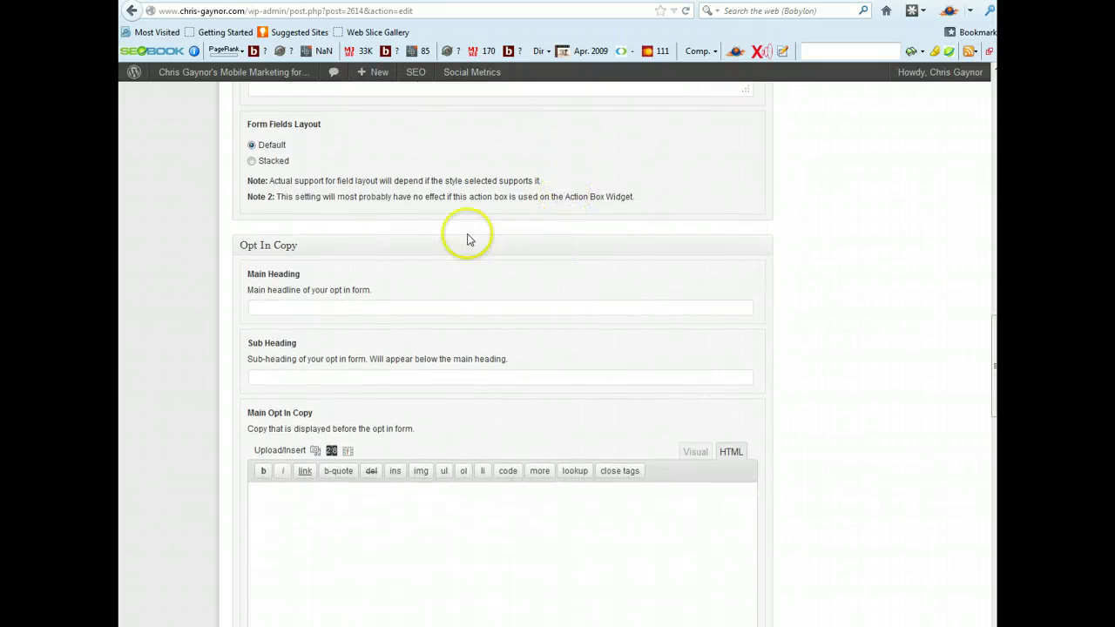
{"action": "scroll", "coordinate": [409, 252], "scroll_direction": "down", "scroll_amount": 2}
{"action": "left_click", "coordinate": [279, 231]}
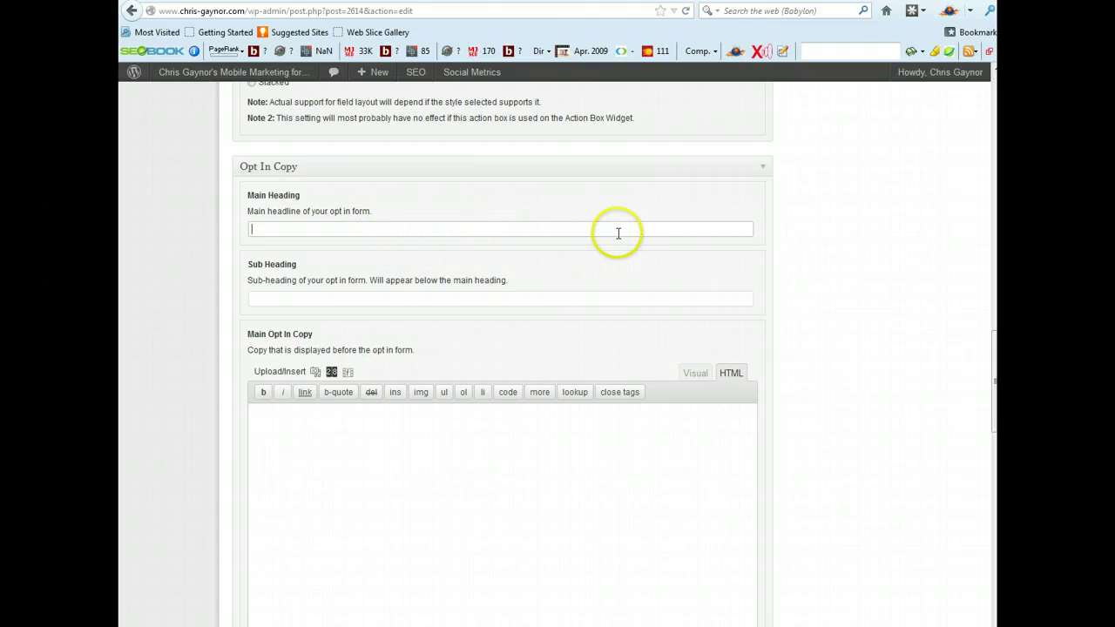
{"action": "scroll", "coordinate": [513, 213], "scroll_direction": "down", "scroll_amount": 2}
{"action": "left_click", "coordinate": [275, 219]}
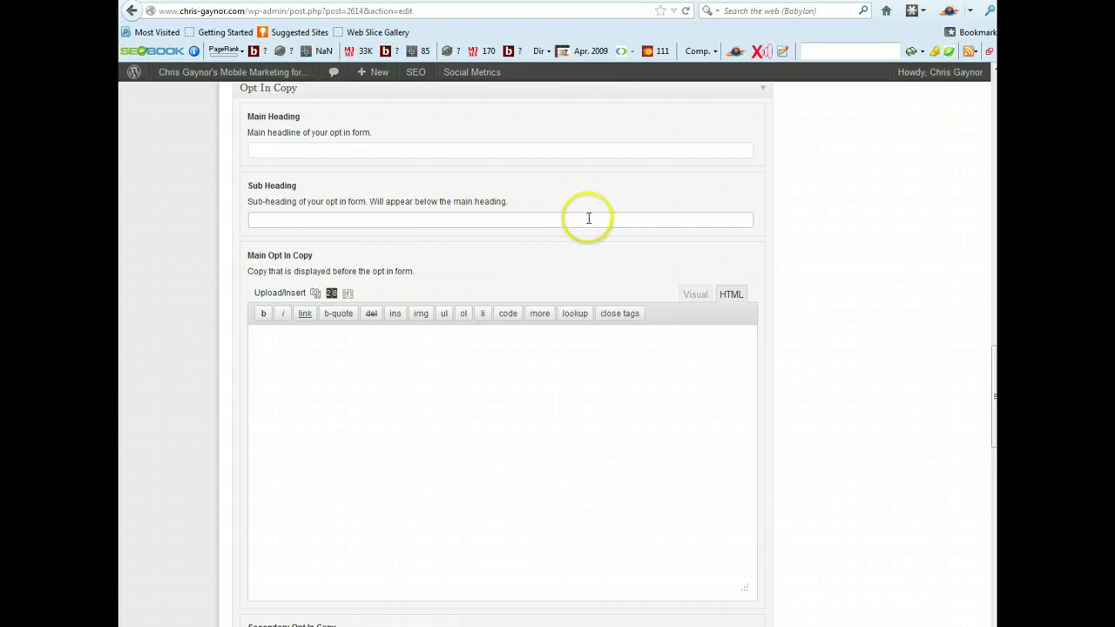
Step: Examine the main and secondary opt-in copy editors, the side content image settings and the Custom CSS field
{"action": "scroll", "coordinate": [886, 232], "scroll_direction": "down", "scroll_amount": 1}
{"action": "scroll", "coordinate": [880, 232], "scroll_direction": "down", "scroll_amount": 6}
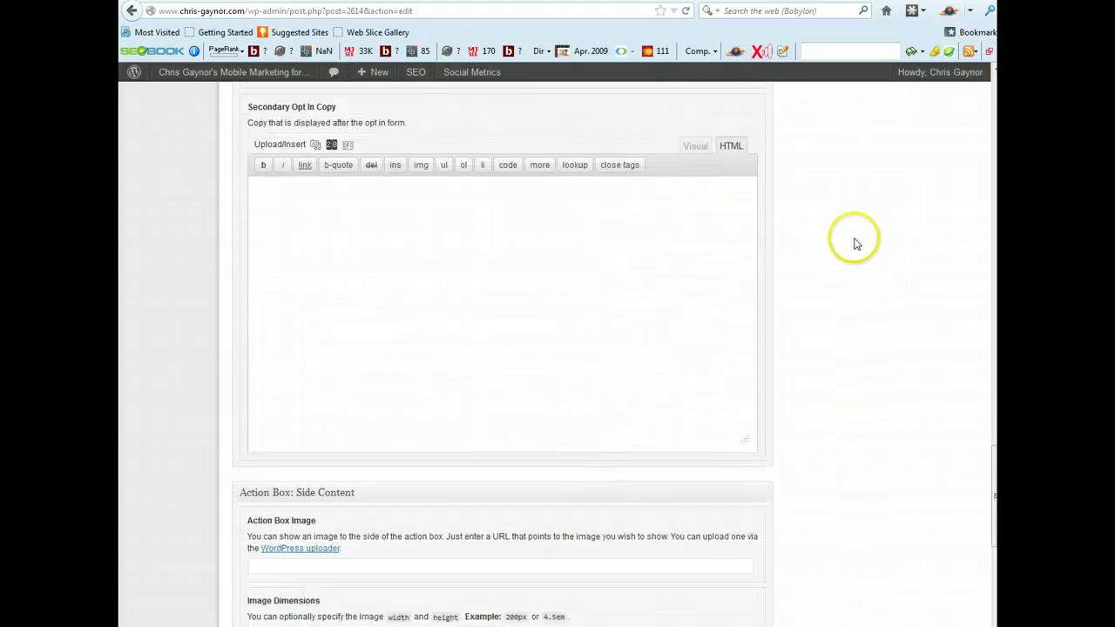
{"action": "scroll", "coordinate": [850, 243], "scroll_direction": "down", "scroll_amount": 2}
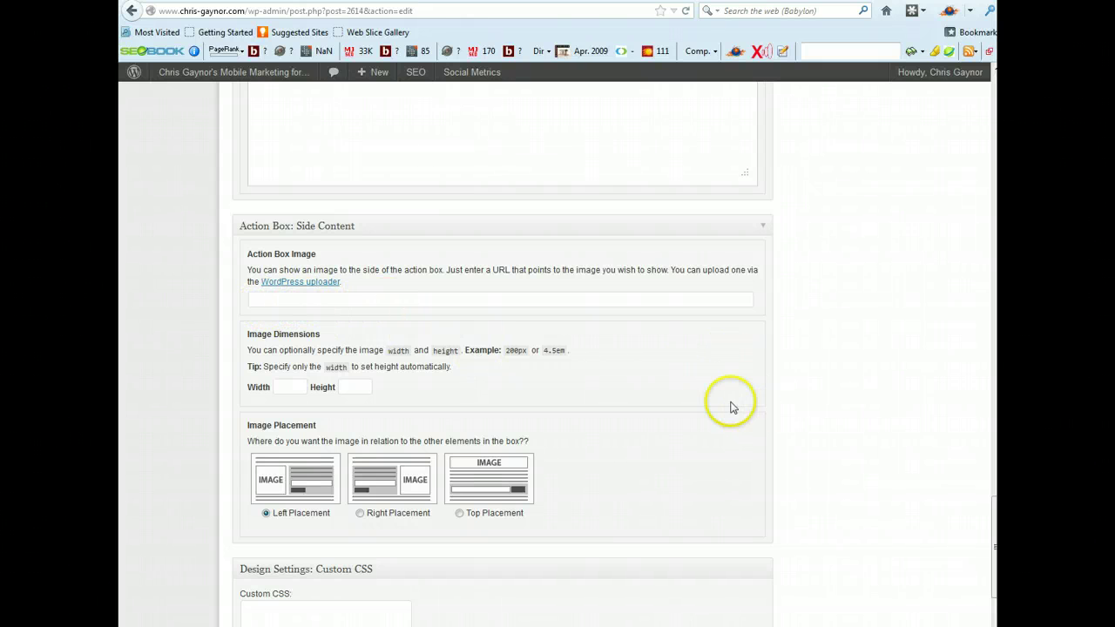
{"action": "scroll", "coordinate": [745, 346], "scroll_direction": "up", "scroll_amount": 1}
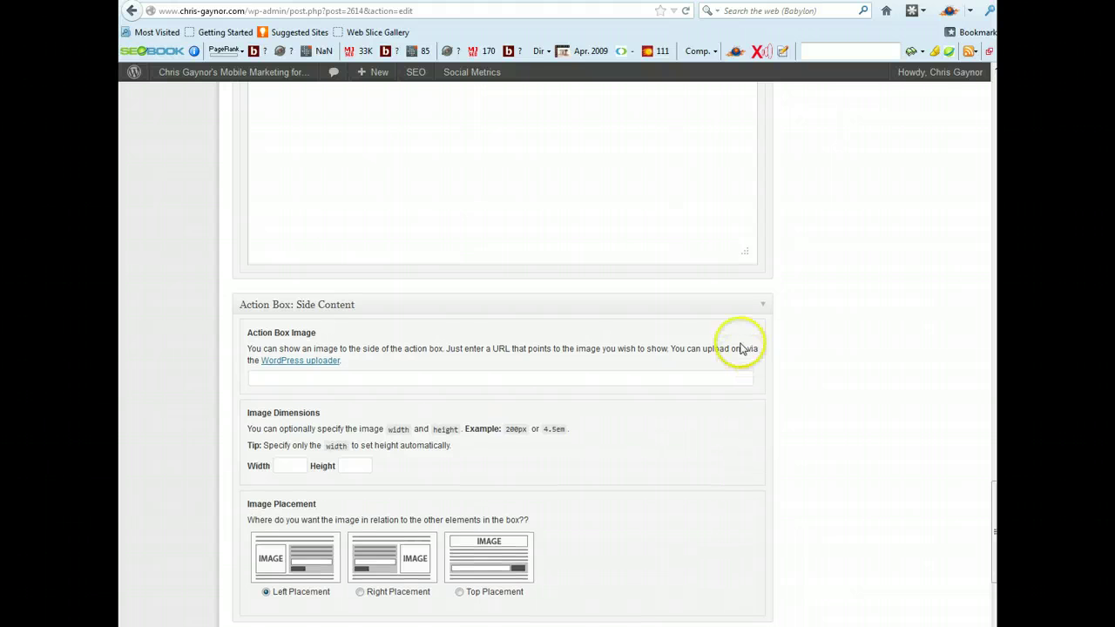
{"action": "scroll", "coordinate": [740, 348], "scroll_direction": "down", "scroll_amount": 1}
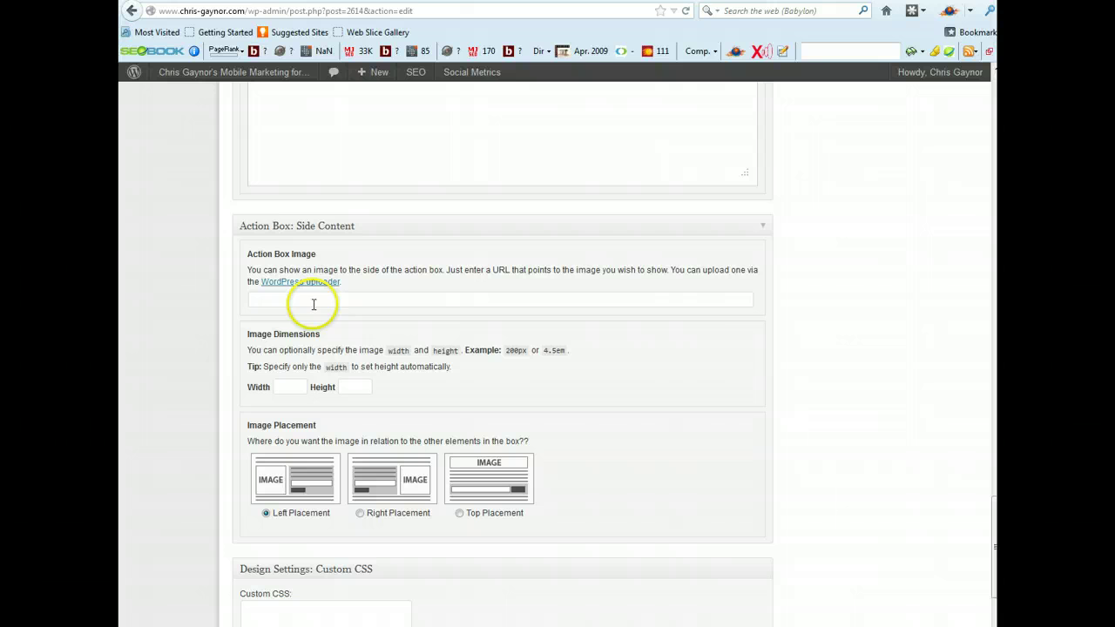
{"action": "scroll", "coordinate": [697, 331], "scroll_direction": "down", "scroll_amount": 2}
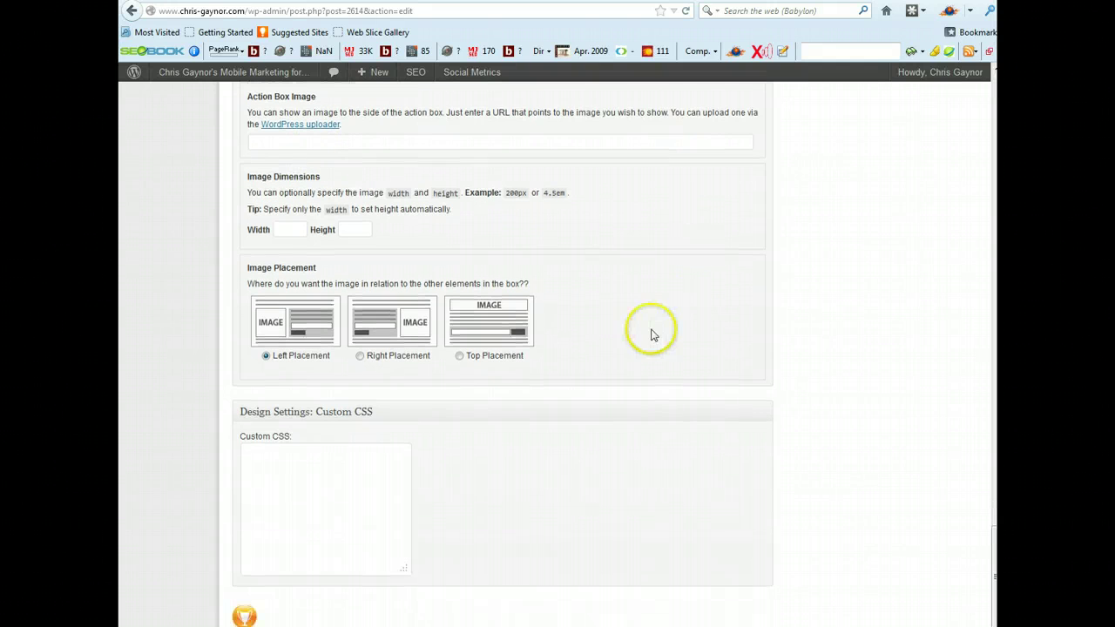
{"action": "scroll", "coordinate": [624, 338], "scroll_direction": "down", "scroll_amount": 1}
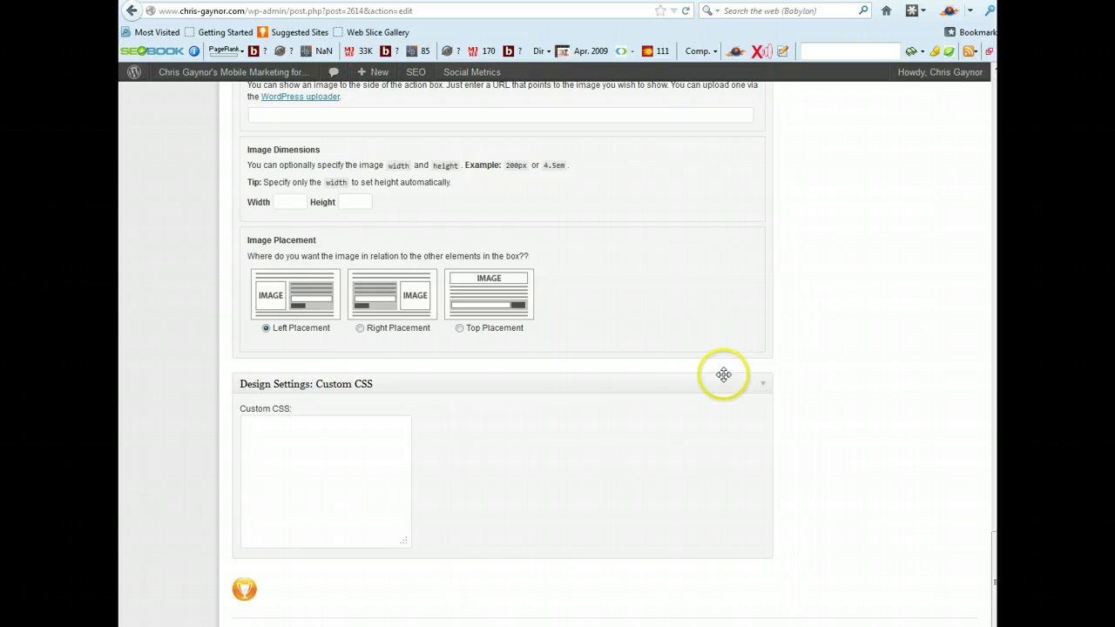
{"action": "scroll", "coordinate": [725, 370], "scroll_direction": "up", "scroll_amount": 4}
{"action": "scroll", "coordinate": [735, 357], "scroll_direction": "up", "scroll_amount": 15}
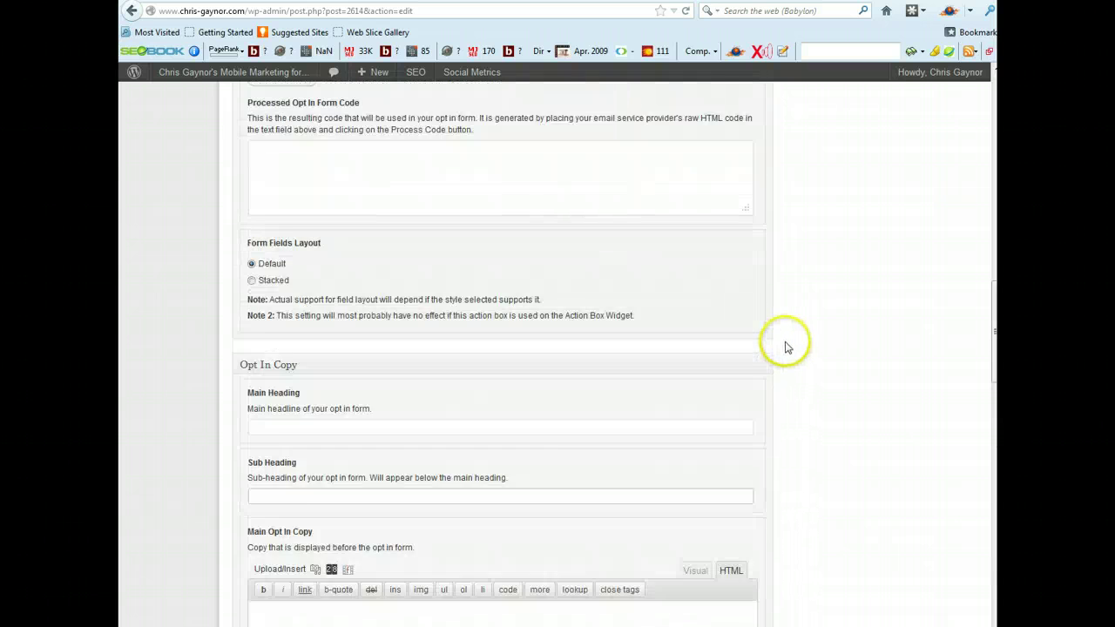
{"action": "scroll", "coordinate": [785, 348], "scroll_direction": "up", "scroll_amount": 15}
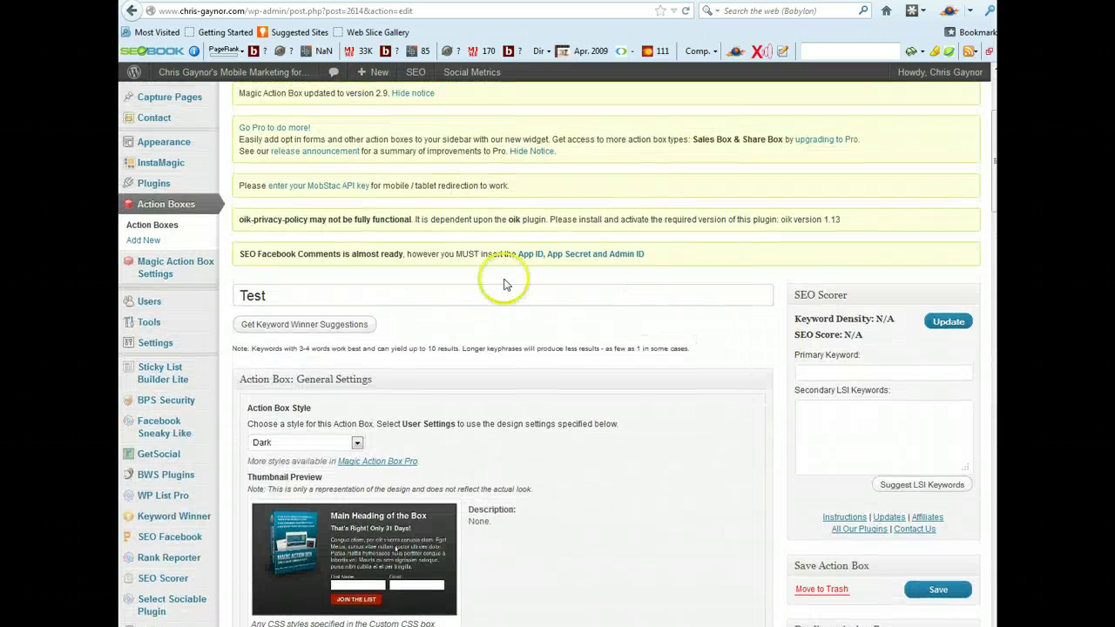
Step: Leave the editor for the Action Boxes list and look over the Test, FILMNEWS and VIDEO OPTIN entries
{"action": "left_click", "coordinate": [156, 226]}
{"action": "left_click", "coordinate": [520, 340]}
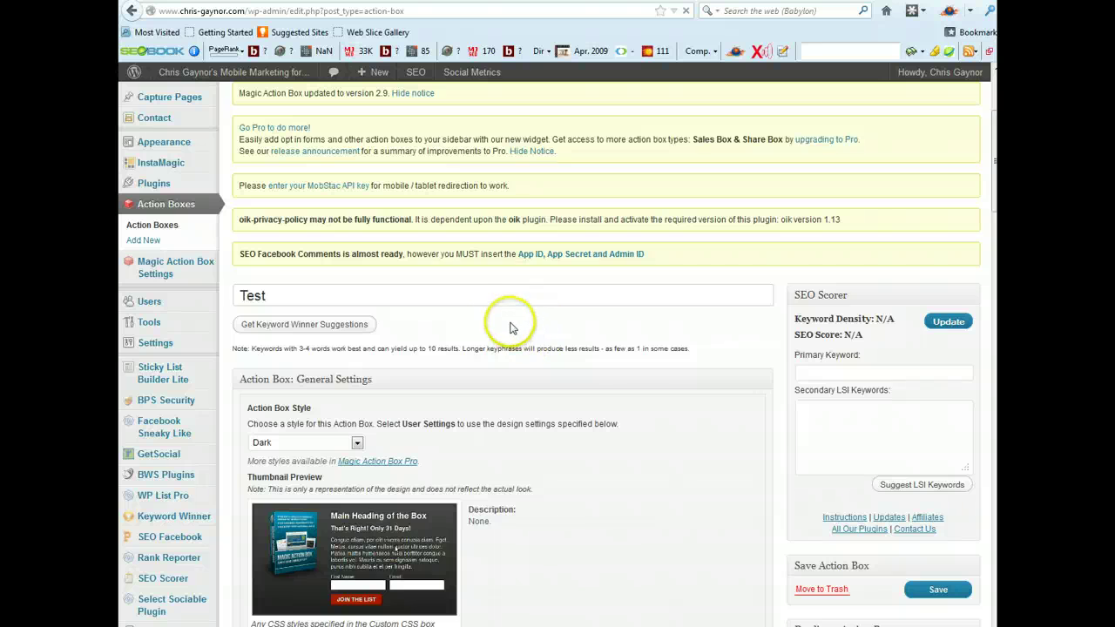
{"action": "scroll", "coordinate": [487, 348], "scroll_direction": "down", "scroll_amount": 5}
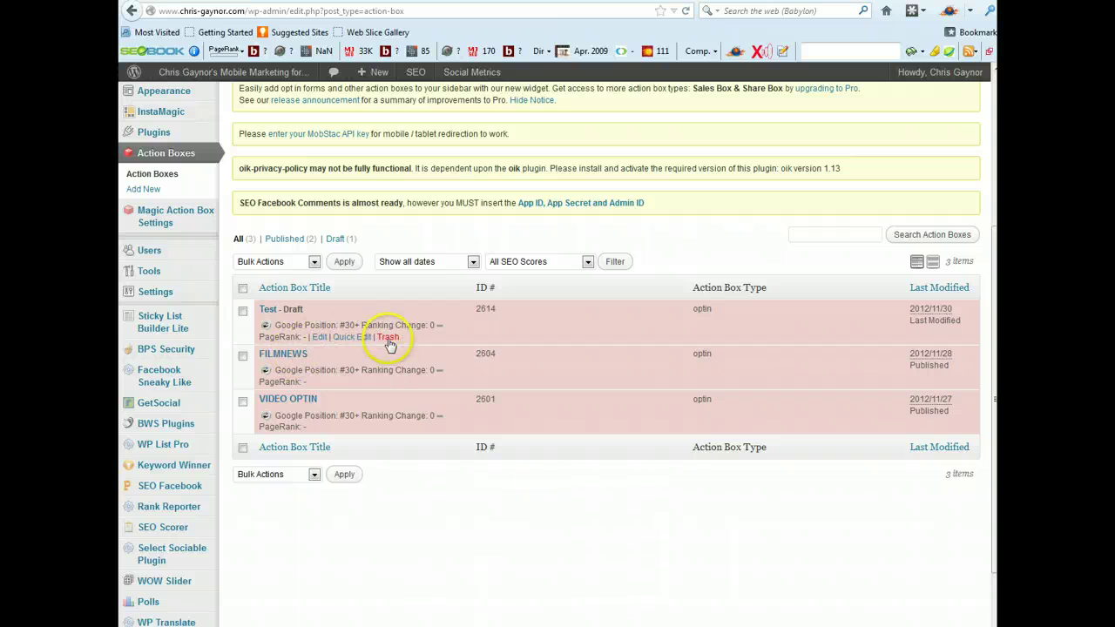
{"action": "scroll", "coordinate": [585, 254], "scroll_direction": "up", "scroll_amount": 2}
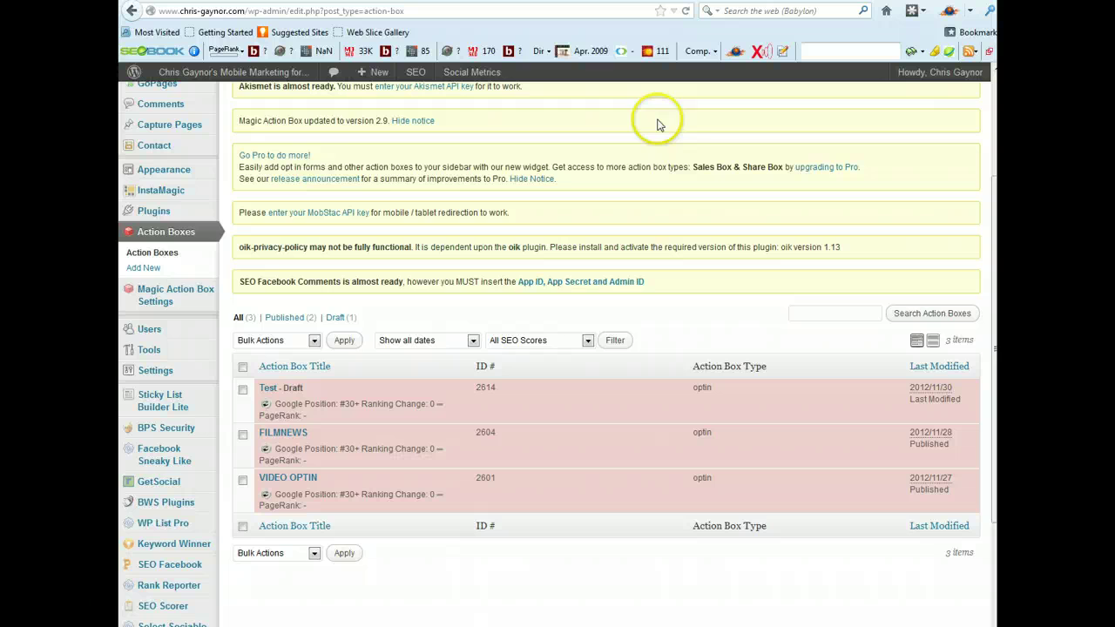
{"action": "scroll", "coordinate": [383, 157], "scroll_direction": "up", "scroll_amount": 4}
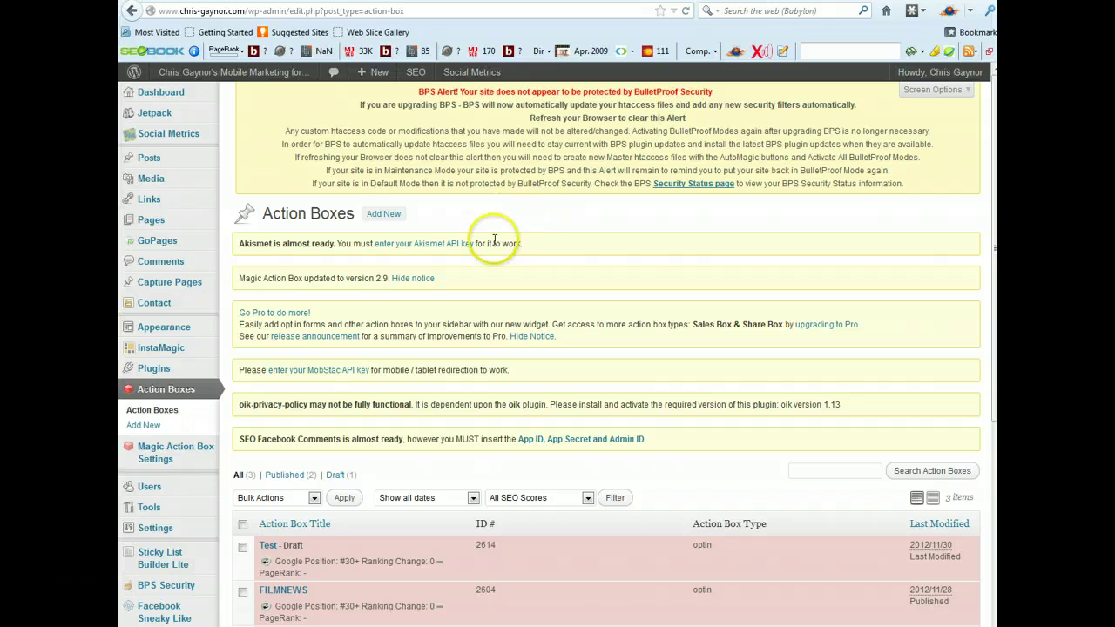
{"action": "scroll", "coordinate": [487, 236], "scroll_direction": "down", "scroll_amount": 5}
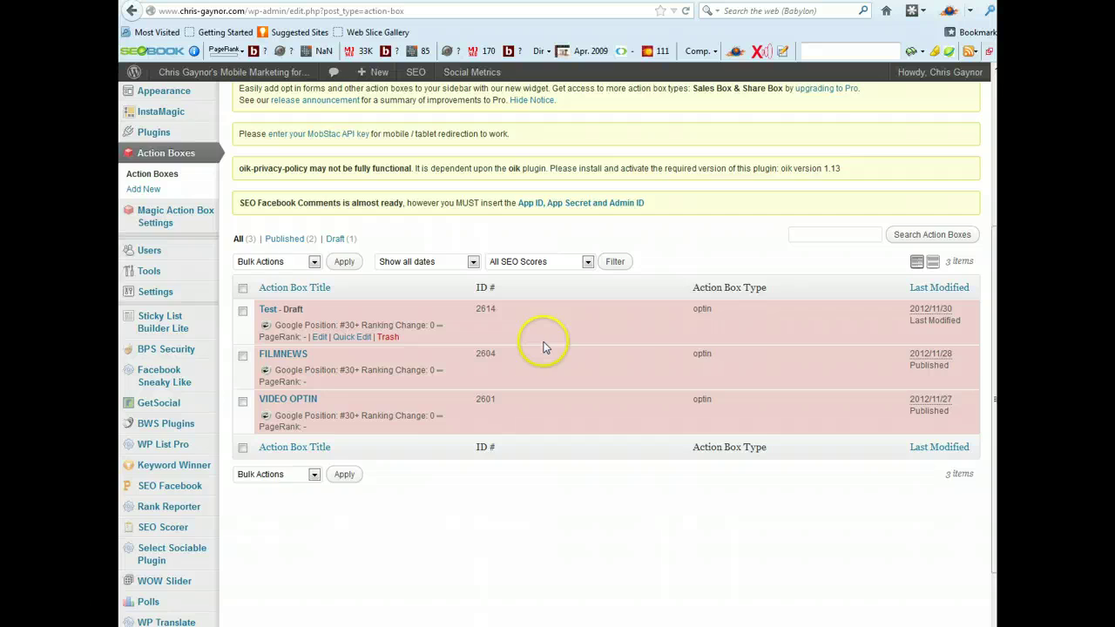
{"action": "scroll", "coordinate": [540, 338], "scroll_direction": "up", "scroll_amount": 5}
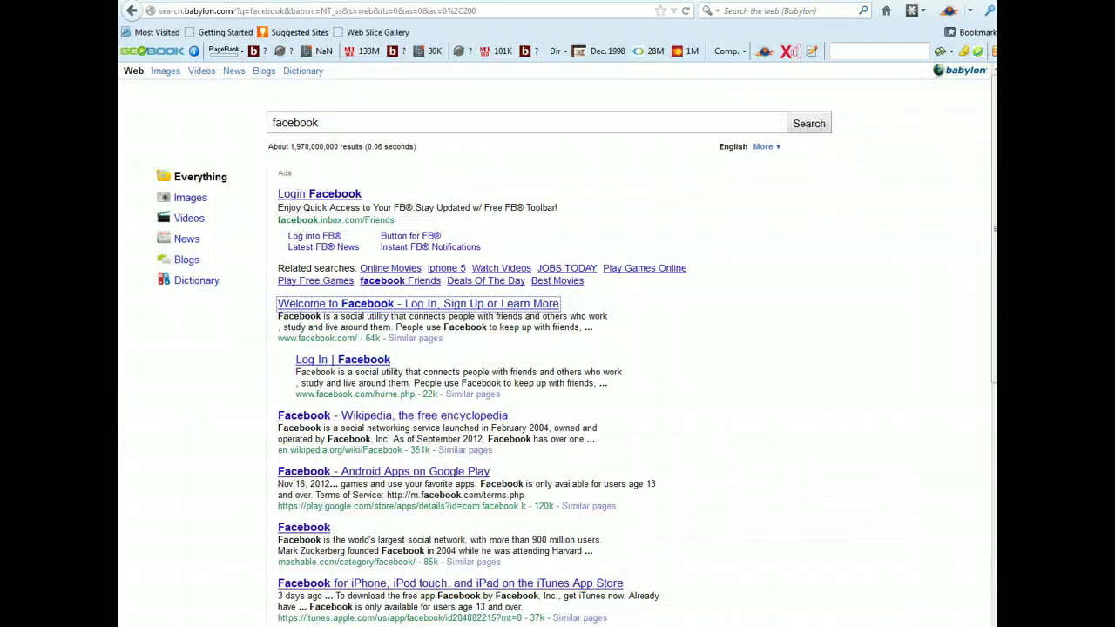
Step: Load the site's public home page in the browser tab showing the facebook search and open its Marketing Blog
{"action": "left_click", "coordinate": [535, 12]}
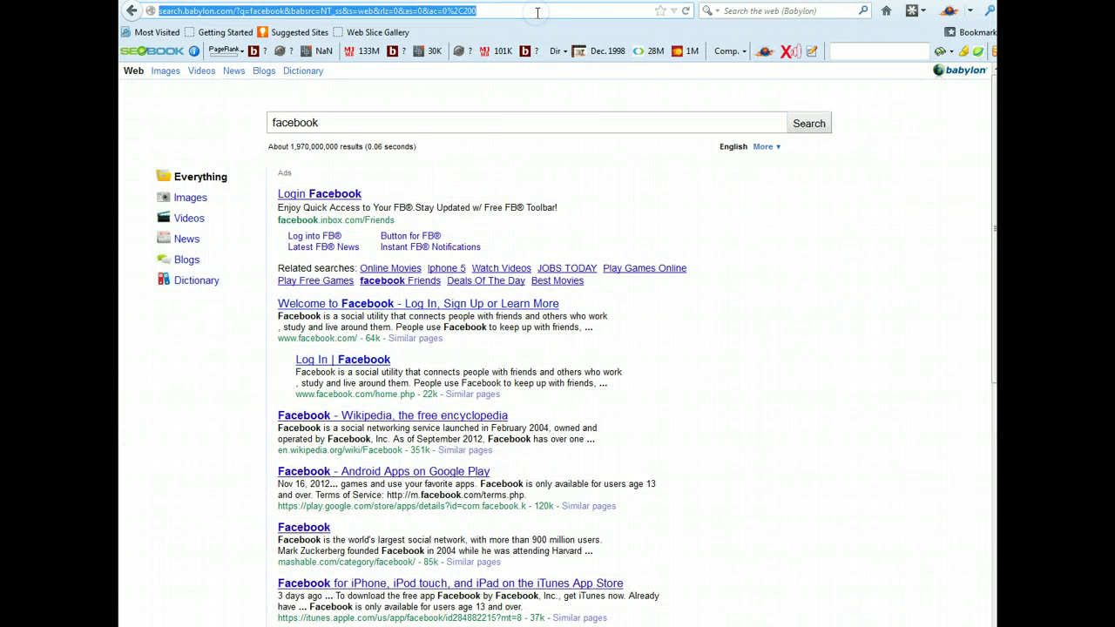
{"action": "type", "text": "http:"}
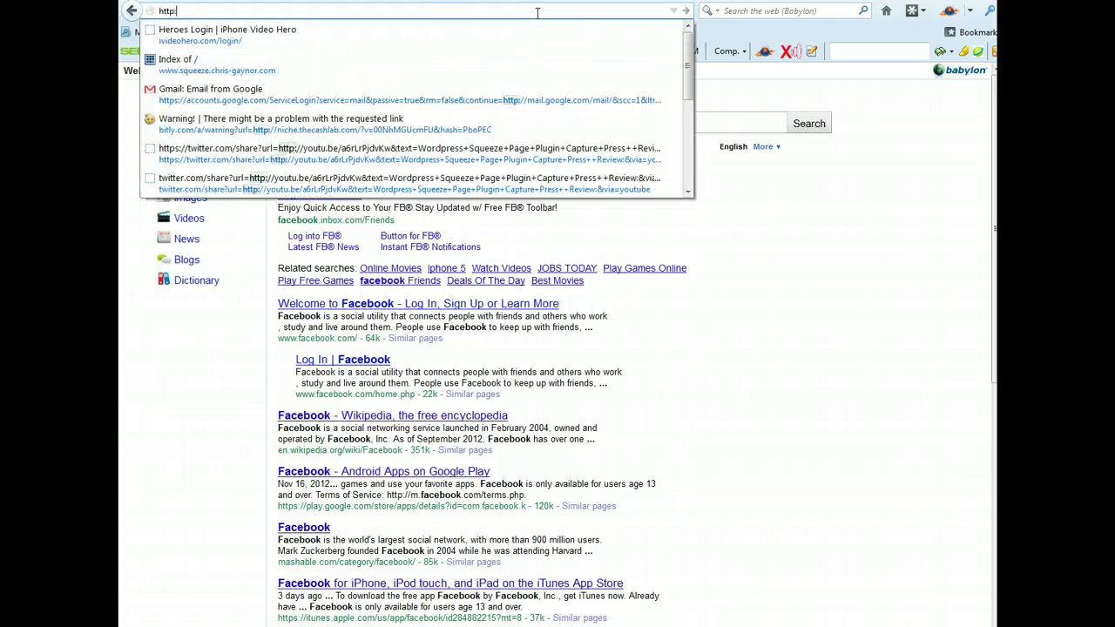
{"action": "type", "text": "//www"}
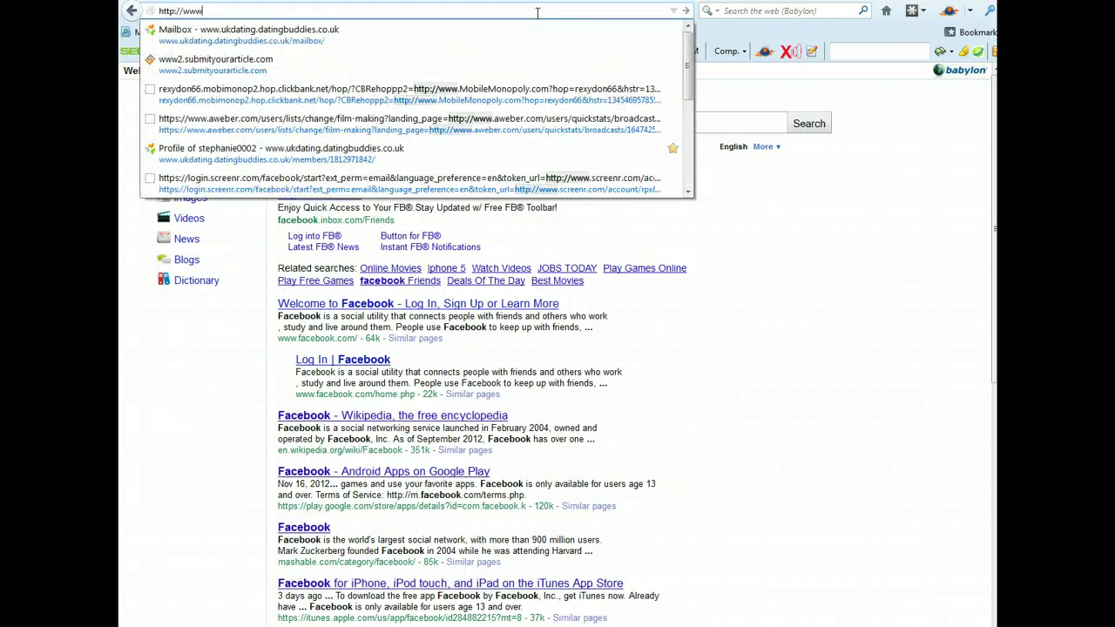
{"action": "type", "text": ".chris-gaynor.com/"}
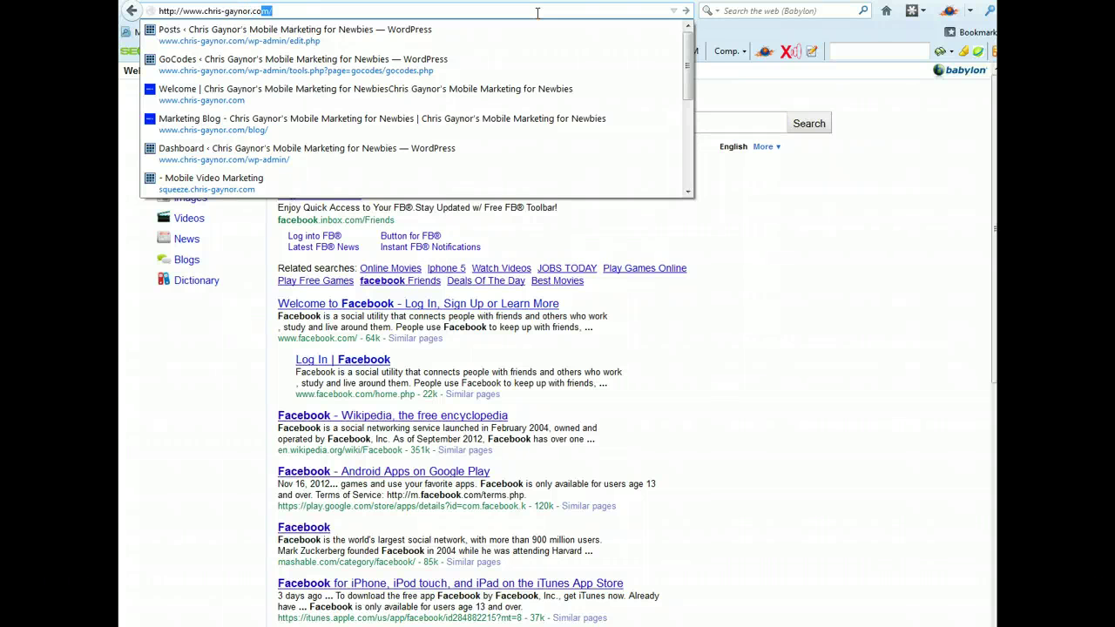
{"action": "key", "text": "Return"}
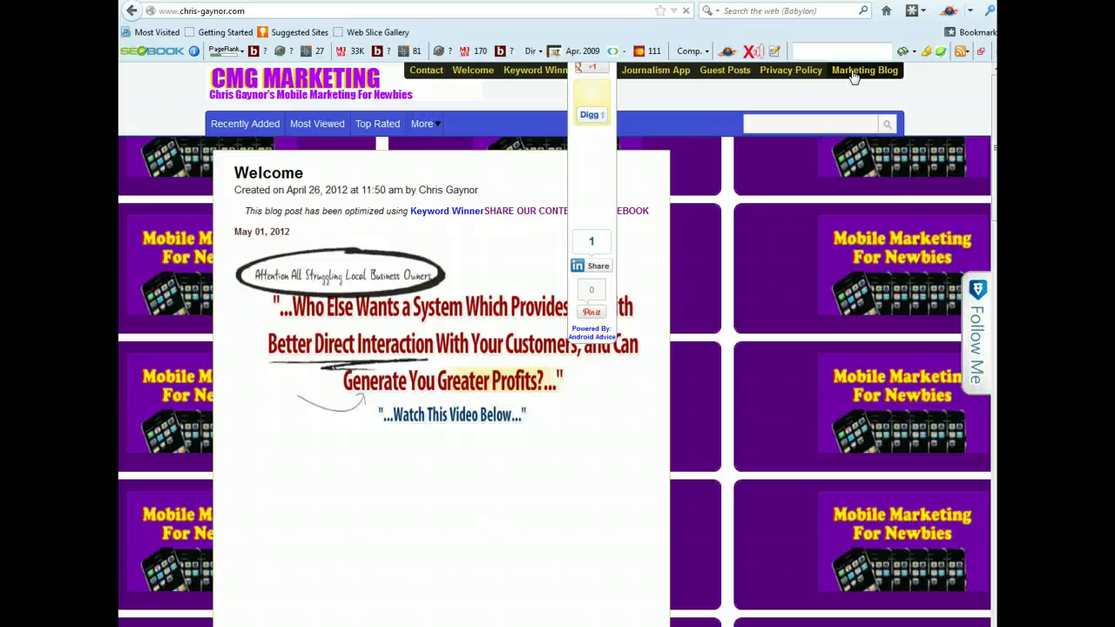
{"action": "left_click", "coordinate": [854, 73]}
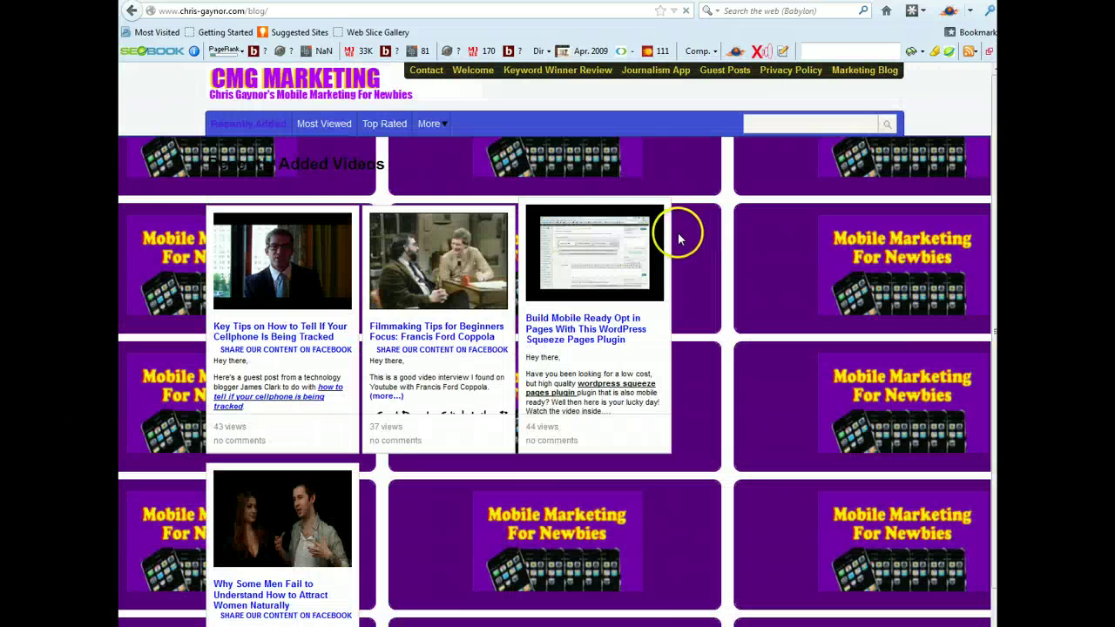
Step: Examine the opt-in box below the post "Key Tips on How to Tell If Your Cellphone Is Being Tracked" and return to the Action Boxes list
{"action": "scroll", "coordinate": [143, 232], "scroll_direction": "down", "scroll_amount": 5}
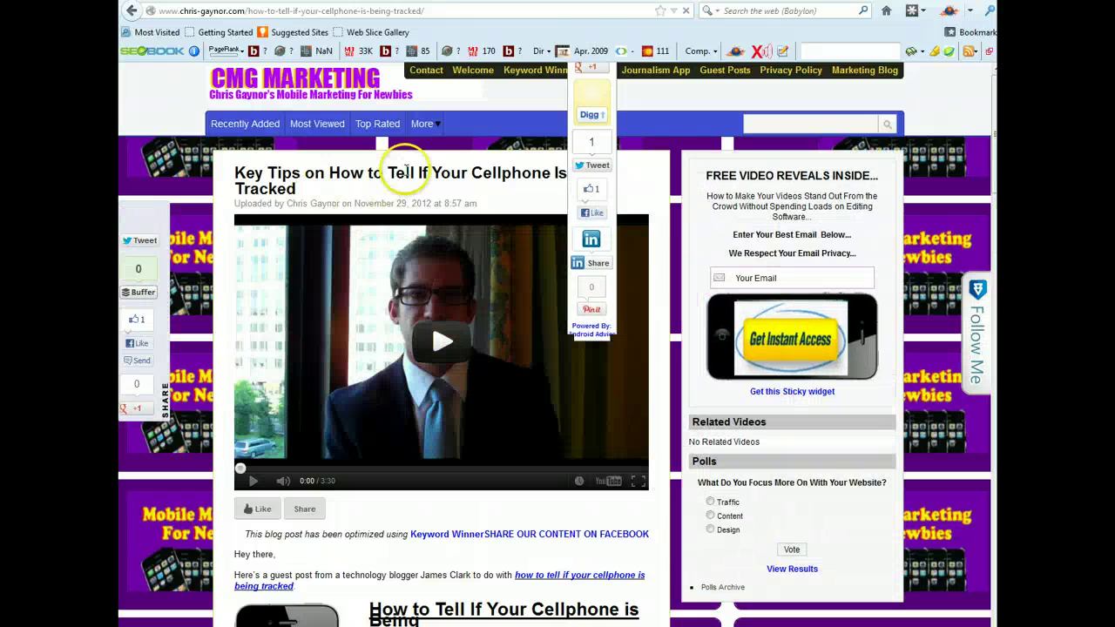
{"action": "scroll", "coordinate": [676, 226], "scroll_direction": "down", "scroll_amount": 5}
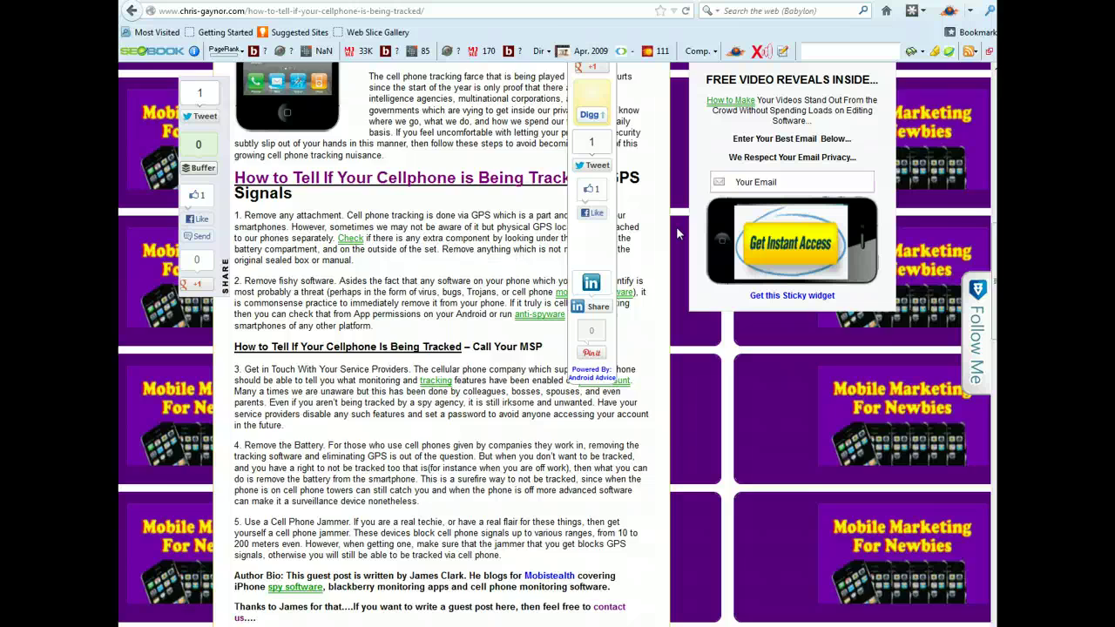
{"action": "scroll", "coordinate": [676, 232], "scroll_direction": "down", "scroll_amount": 5}
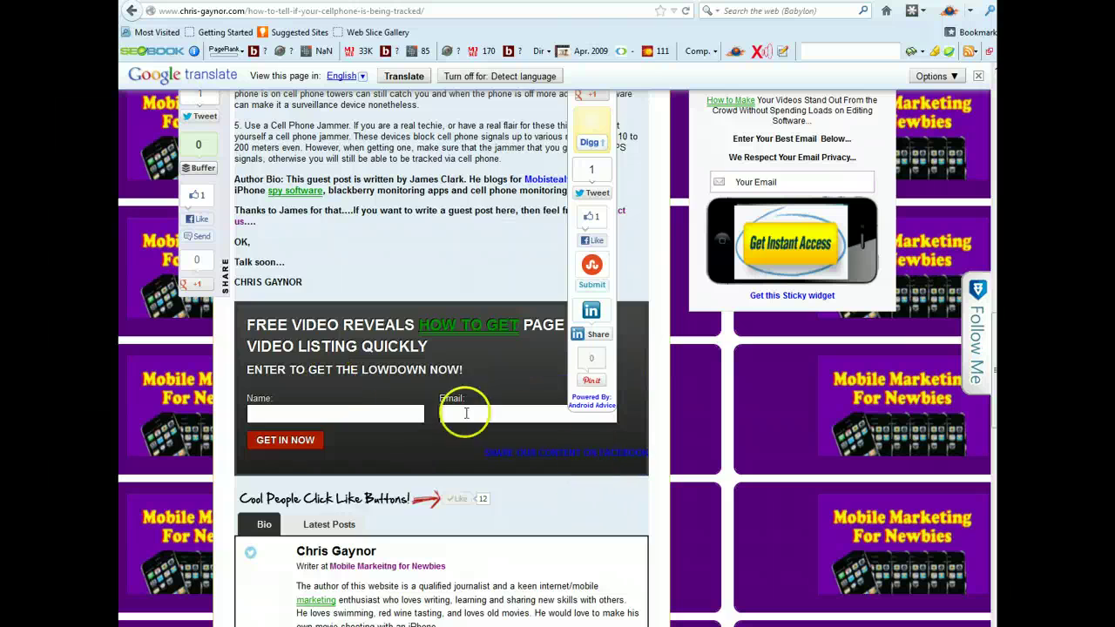
{"action": "scroll", "coordinate": [678, 396], "scroll_direction": "up", "scroll_amount": 3}
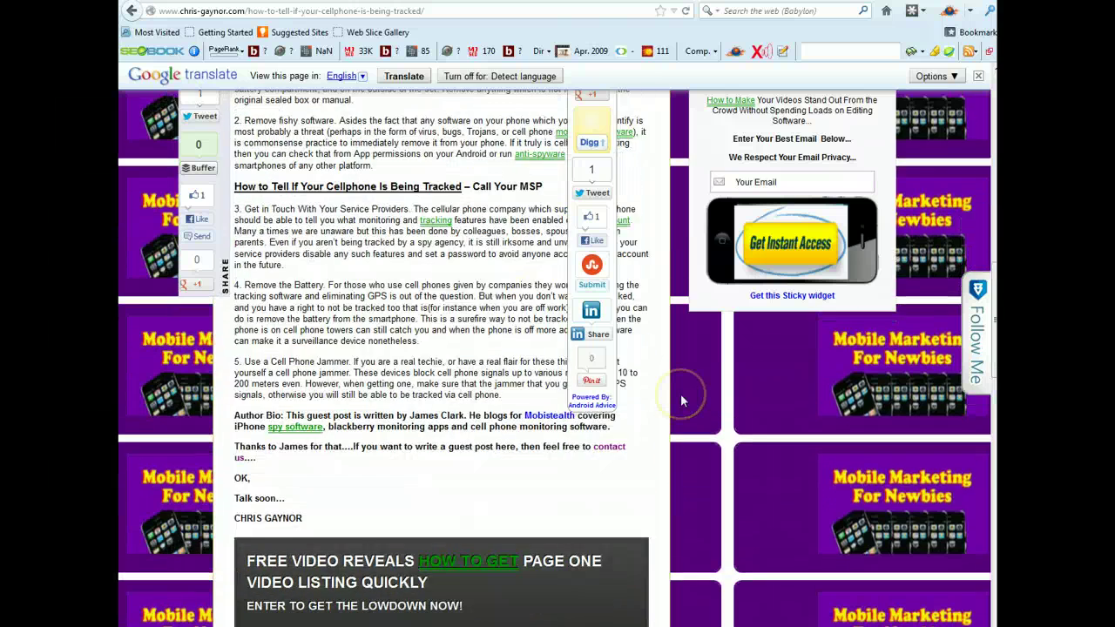
{"action": "scroll", "coordinate": [680, 394], "scroll_direction": "up", "scroll_amount": 10}
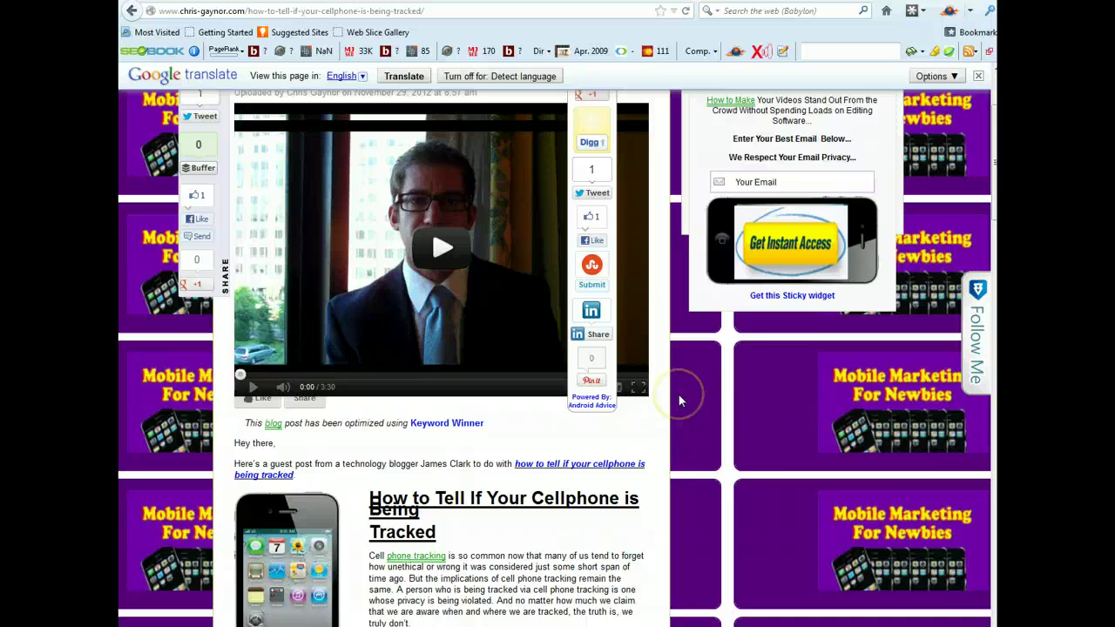
{"action": "scroll", "coordinate": [678, 400], "scroll_direction": "up", "scroll_amount": 2}
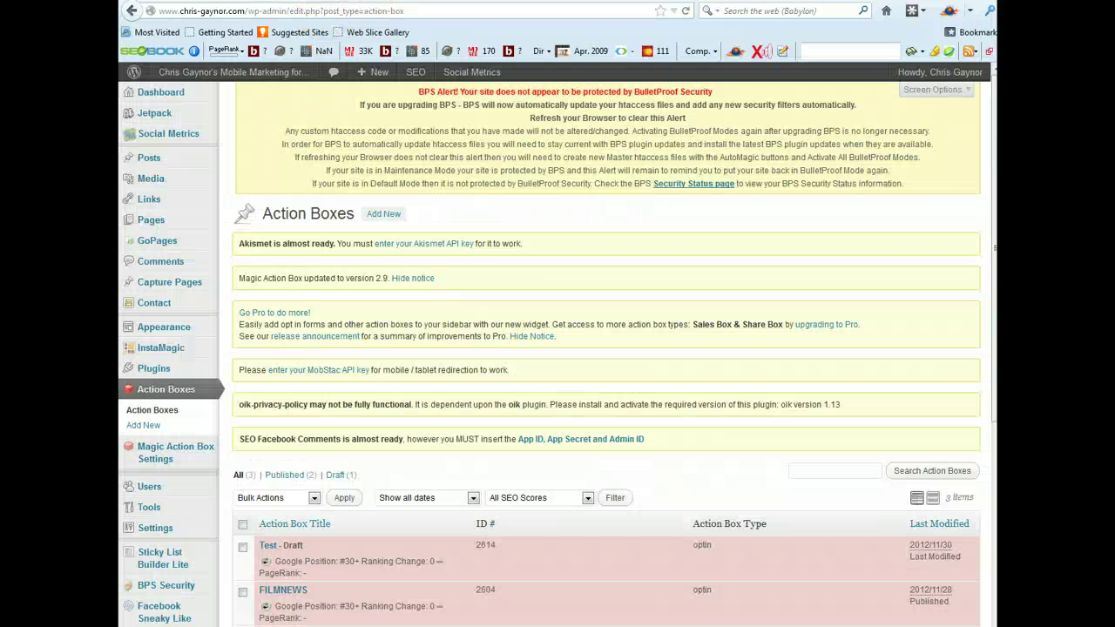
{"action": "scroll", "coordinate": [645, 290], "scroll_direction": "down", "scroll_amount": 2}
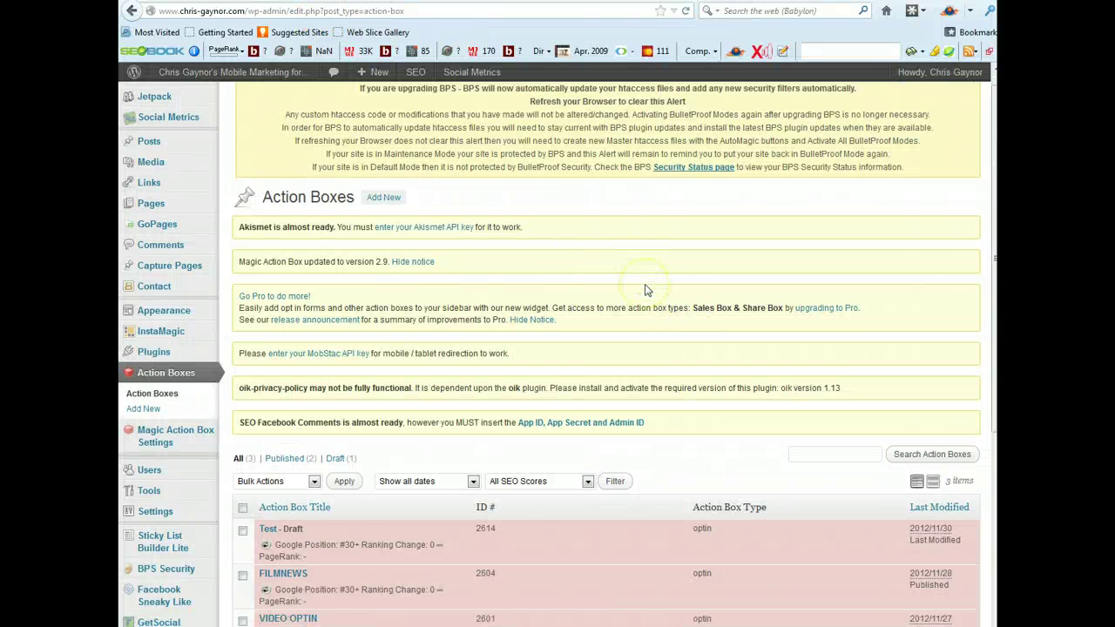
Step: Return to the post "Key Tips on How to Tell If Your Cellphone Is Being Tracked" and review the opt-in box below its text
{"action": "scroll", "coordinate": [631, 279], "scroll_direction": "up", "scroll_amount": 2}
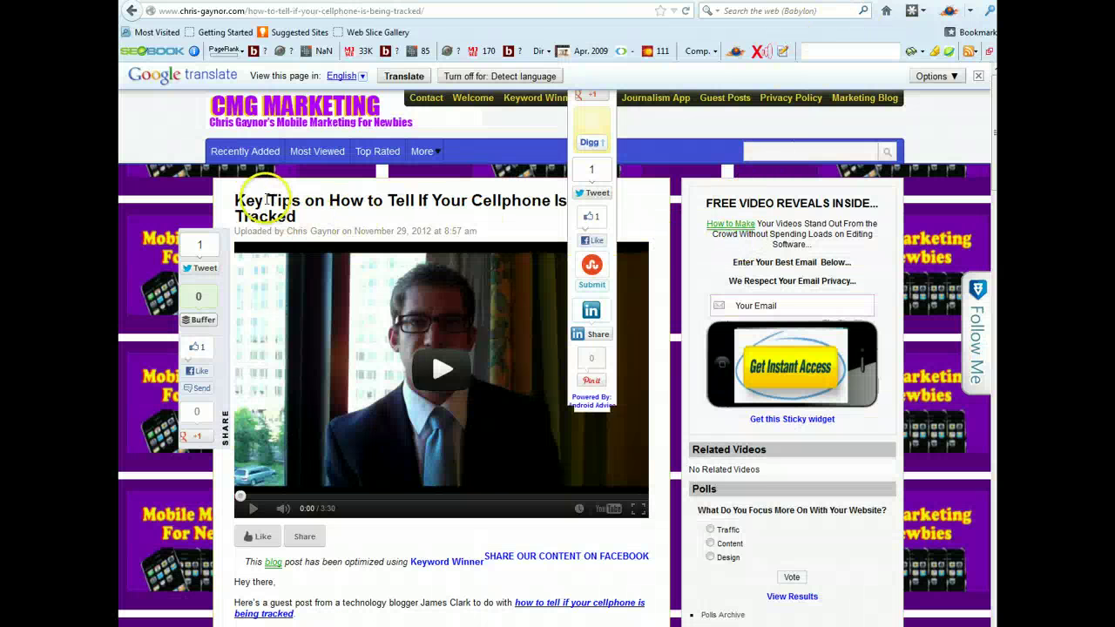
{"action": "scroll", "coordinate": [689, 256], "scroll_direction": "down", "scroll_amount": 5}
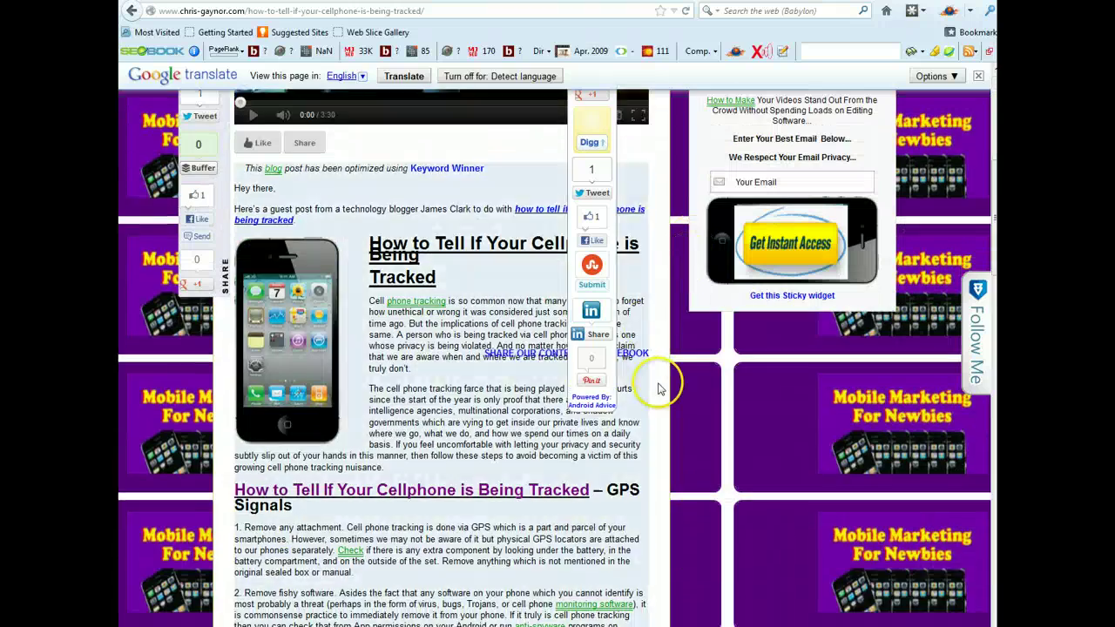
{"action": "scroll", "coordinate": [659, 388], "scroll_direction": "down", "scroll_amount": 10}
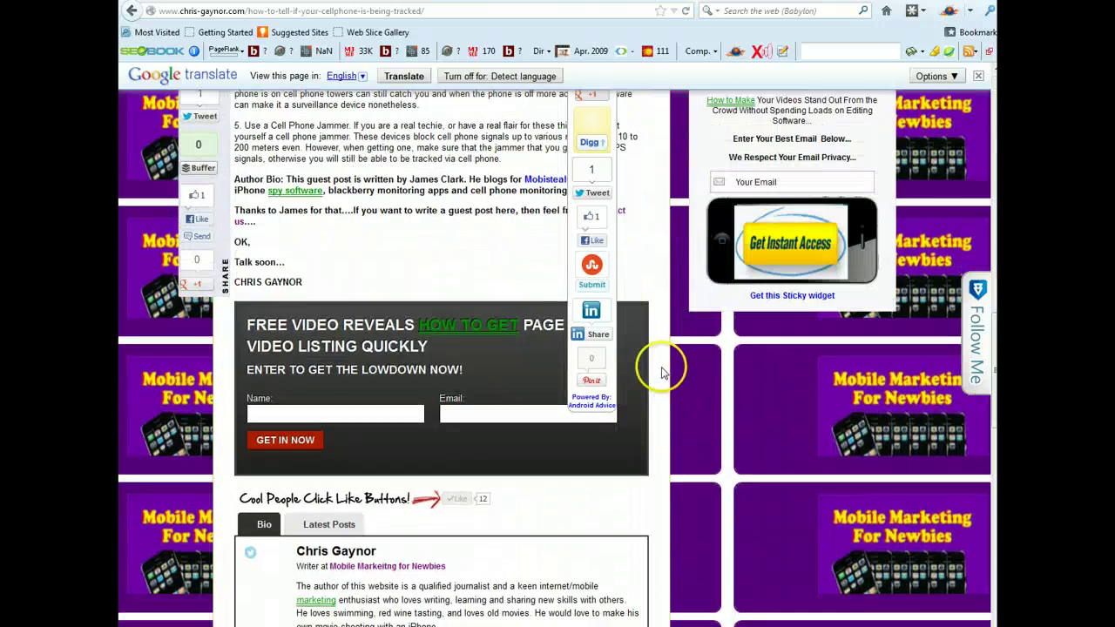
{"action": "scroll", "coordinate": [659, 332], "scroll_direction": "up", "scroll_amount": 5}
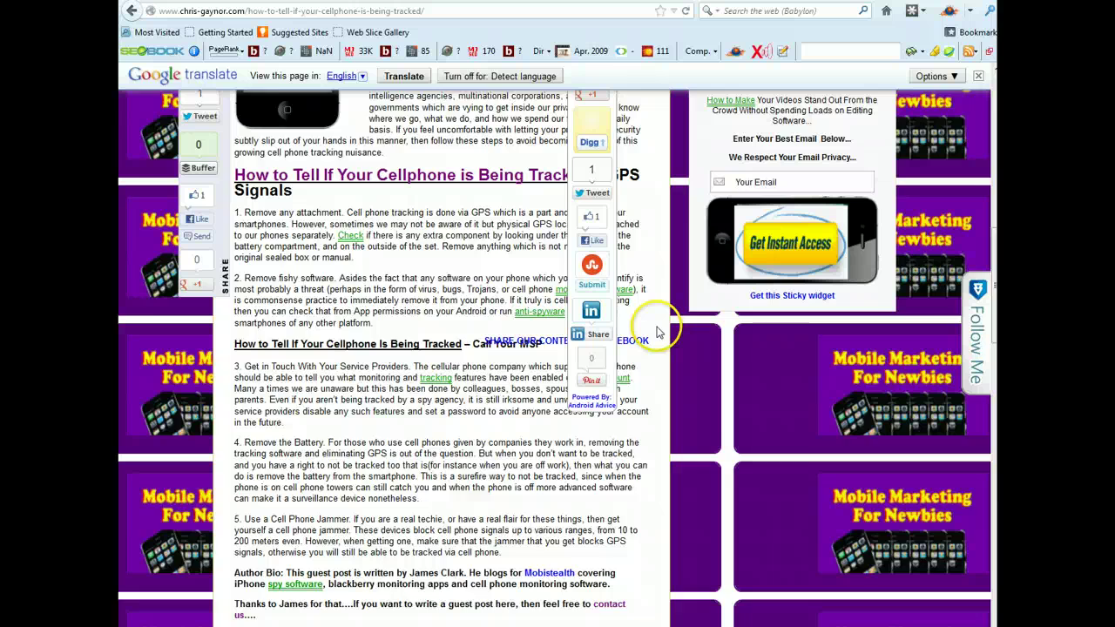
{"action": "scroll", "coordinate": [660, 332], "scroll_direction": "up", "scroll_amount": 8}
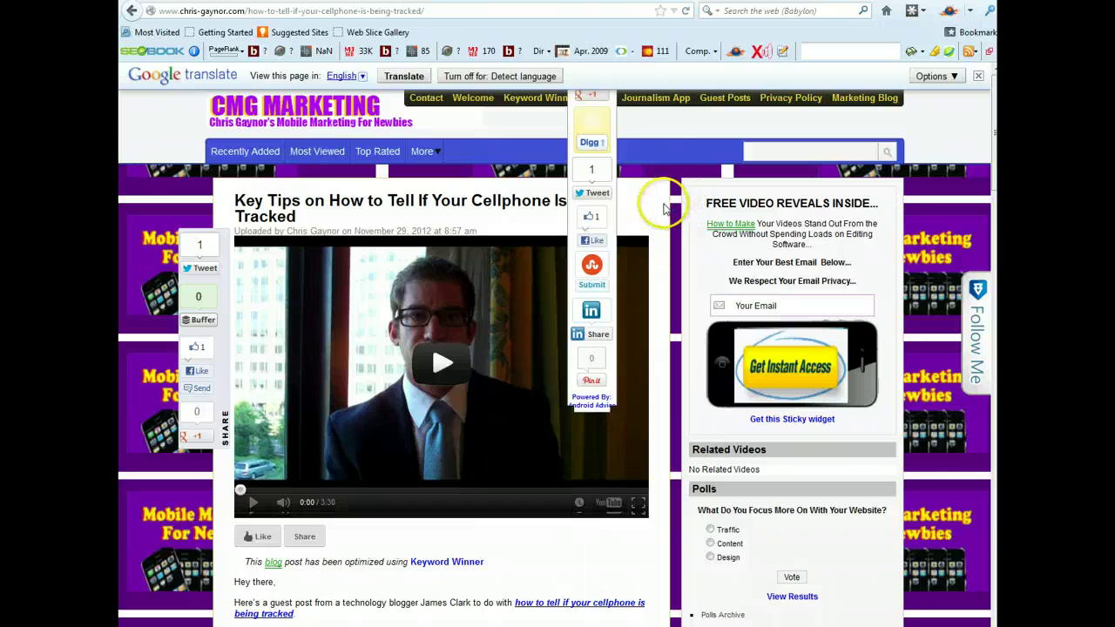
Step: Compare the sidebar email form "FREE VIDEO REVEALS INSIDE..." with the name and email opt-in box at the end of the post
{"action": "scroll", "coordinate": [666, 206], "scroll_direction": "down", "scroll_amount": 3}
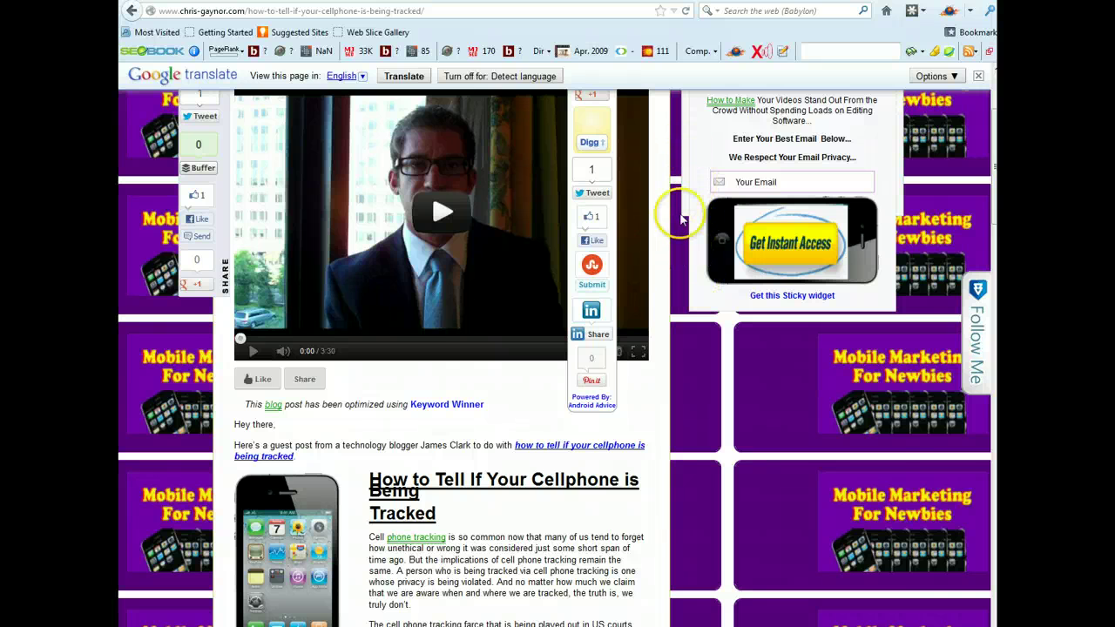
{"action": "scroll", "coordinate": [683, 248], "scroll_direction": "up", "scroll_amount": 3}
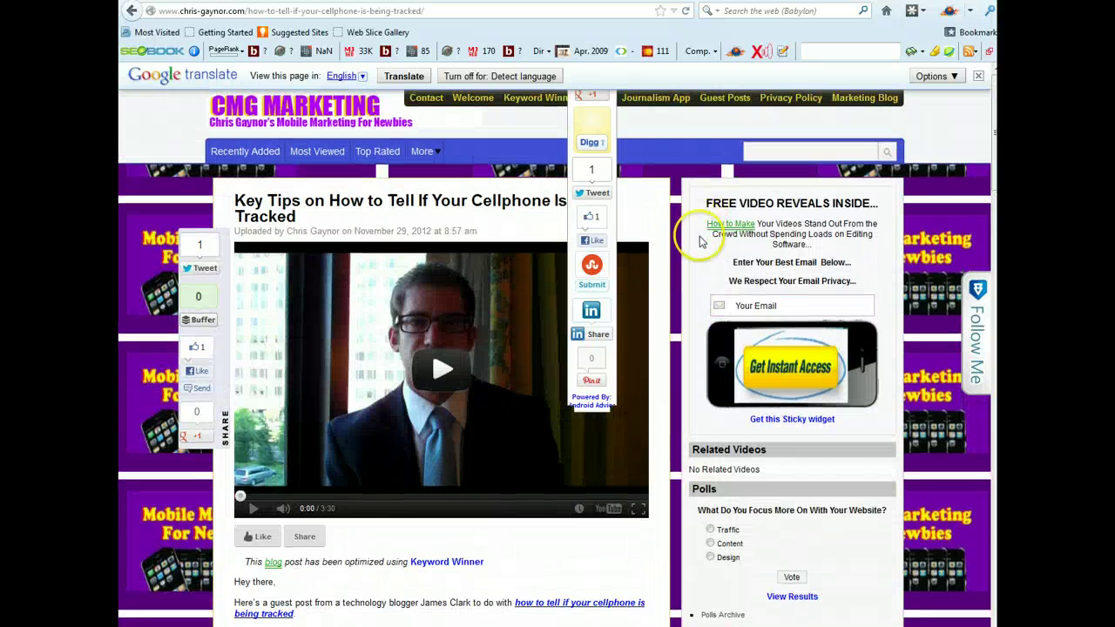
{"action": "scroll", "coordinate": [697, 244], "scroll_direction": "down", "scroll_amount": 1}
{"action": "scroll", "coordinate": [683, 245], "scroll_direction": "down", "scroll_amount": 5}
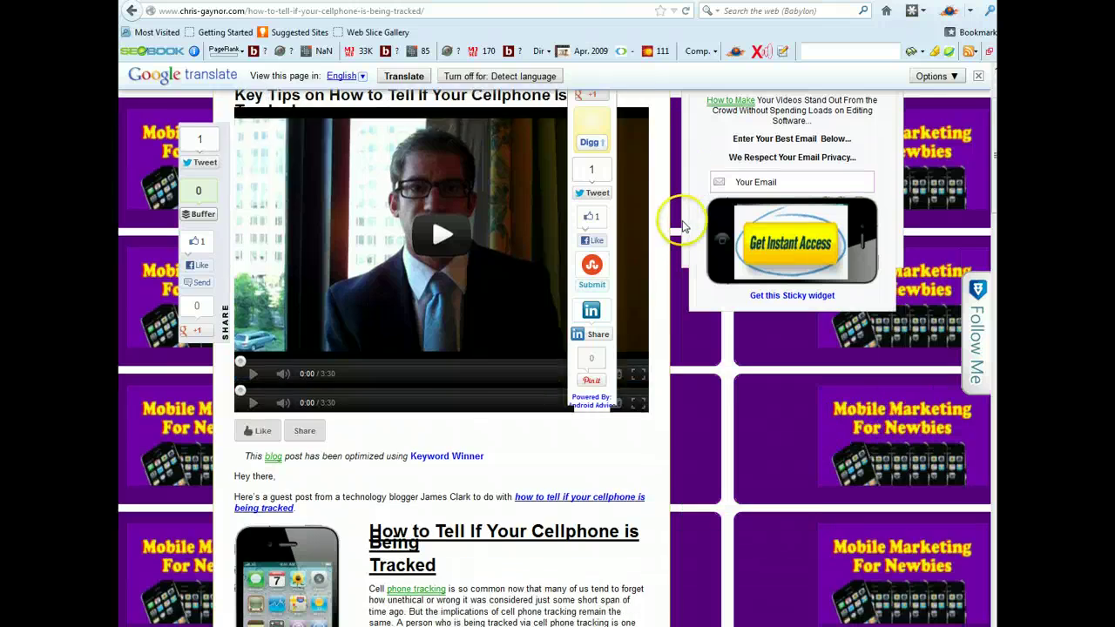
{"action": "scroll", "coordinate": [671, 180], "scroll_direction": "up", "scroll_amount": 5}
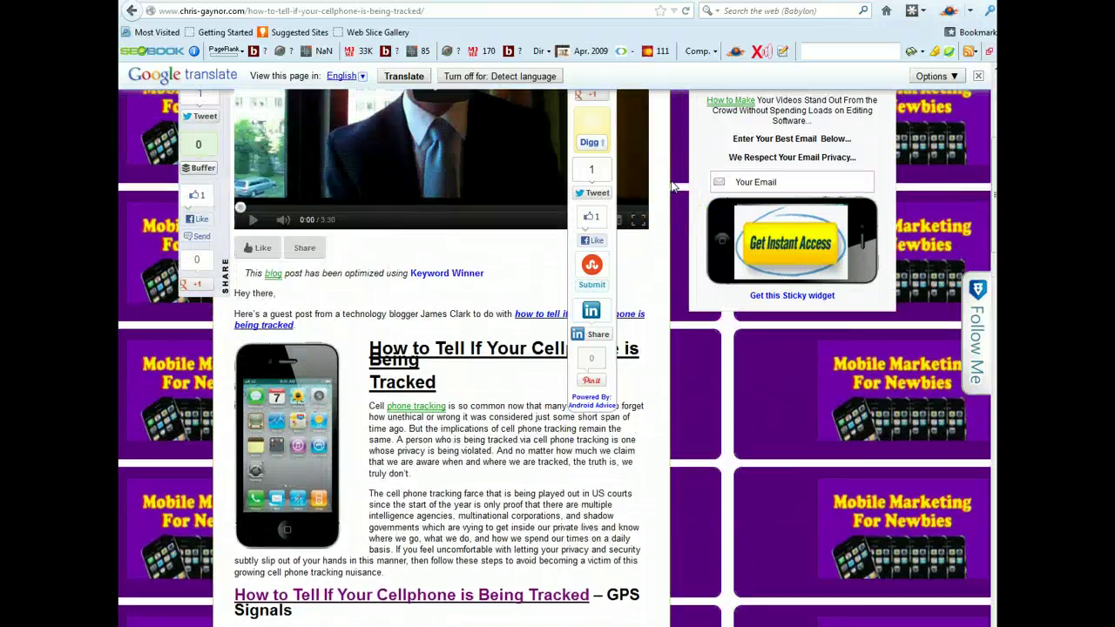
{"action": "scroll", "coordinate": [671, 179], "scroll_direction": "down", "scroll_amount": 3}
{"action": "scroll", "coordinate": [670, 181], "scroll_direction": "down", "scroll_amount": 10}
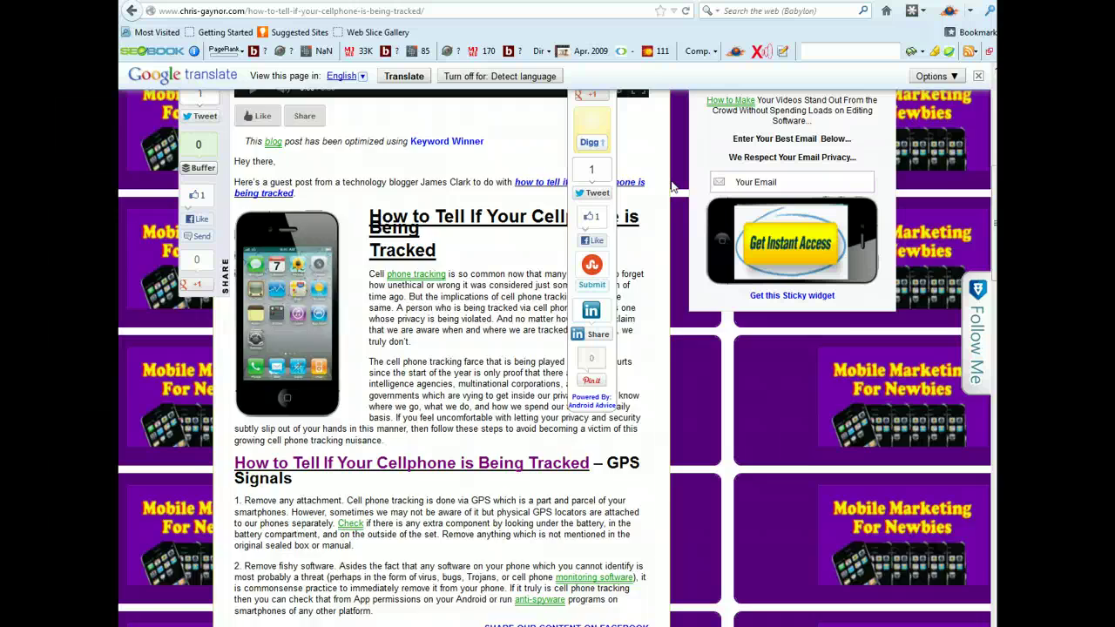
{"action": "scroll", "coordinate": [671, 183], "scroll_direction": "down", "scroll_amount": 3}
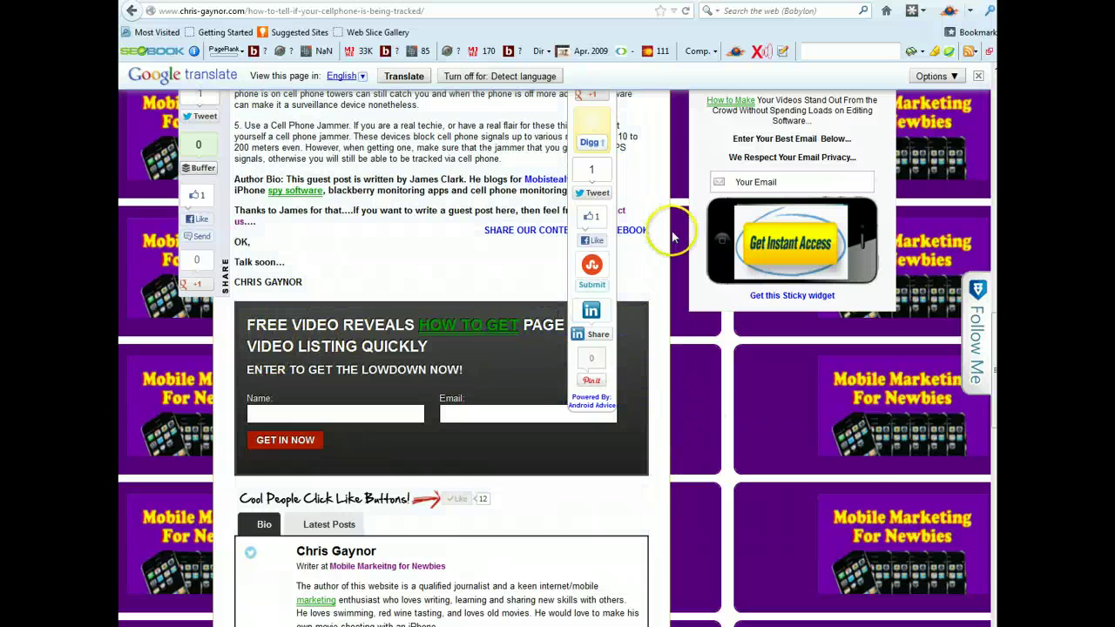
{"action": "scroll", "coordinate": [667, 263], "scroll_direction": "up", "scroll_amount": 5}
{"action": "scroll", "coordinate": [662, 263], "scroll_direction": "up", "scroll_amount": 10}
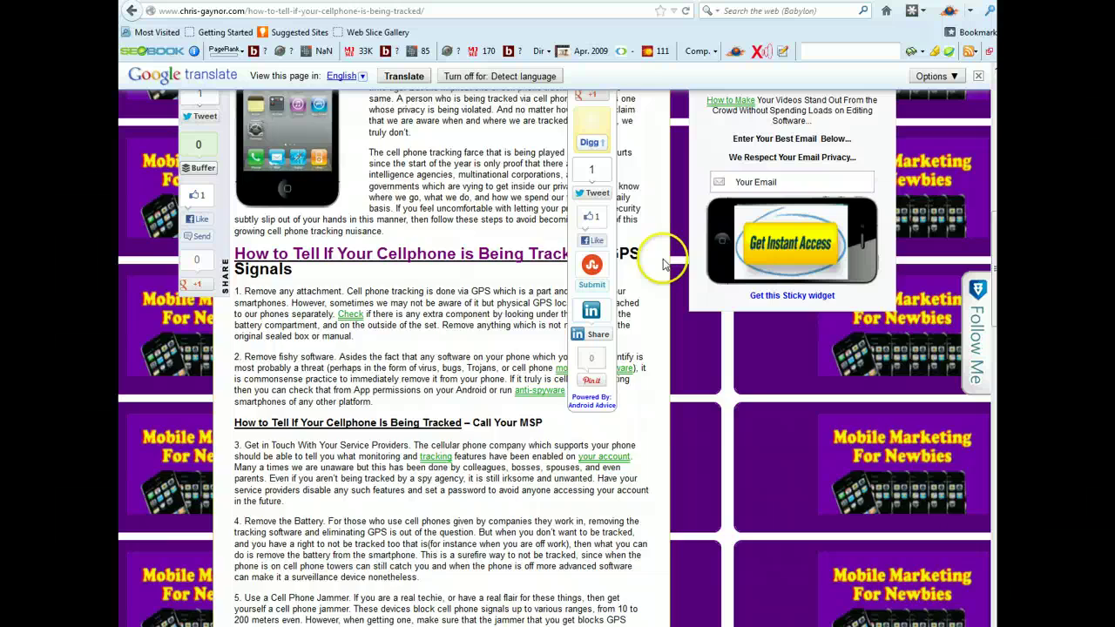
{"action": "scroll", "coordinate": [662, 262], "scroll_direction": "up", "scroll_amount": 2}
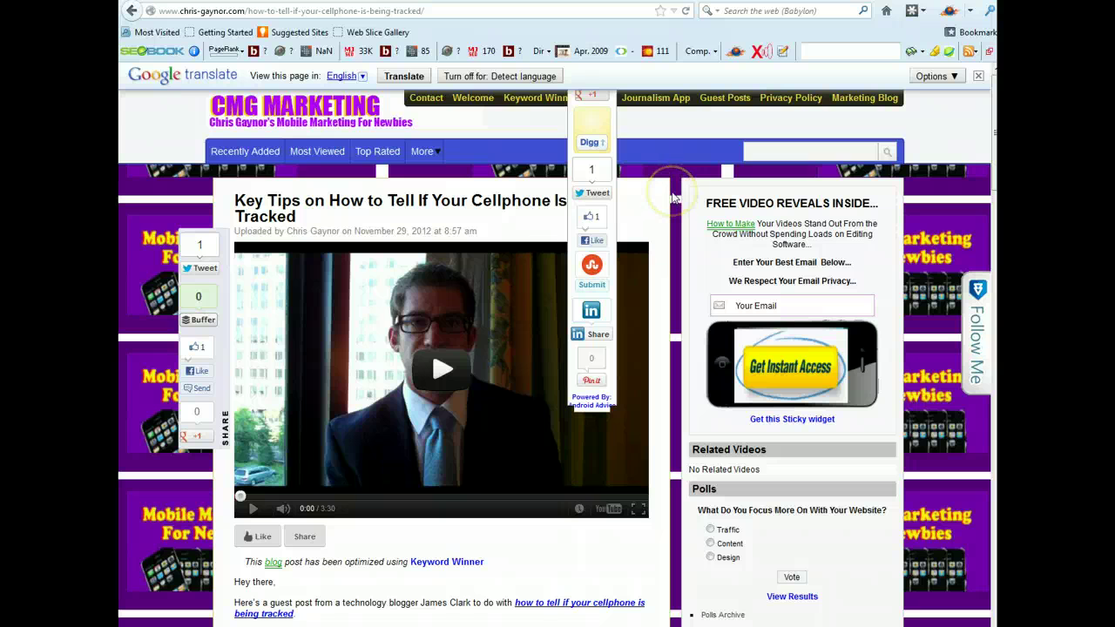
{"action": "scroll", "coordinate": [676, 195], "scroll_direction": "down", "scroll_amount": 2}
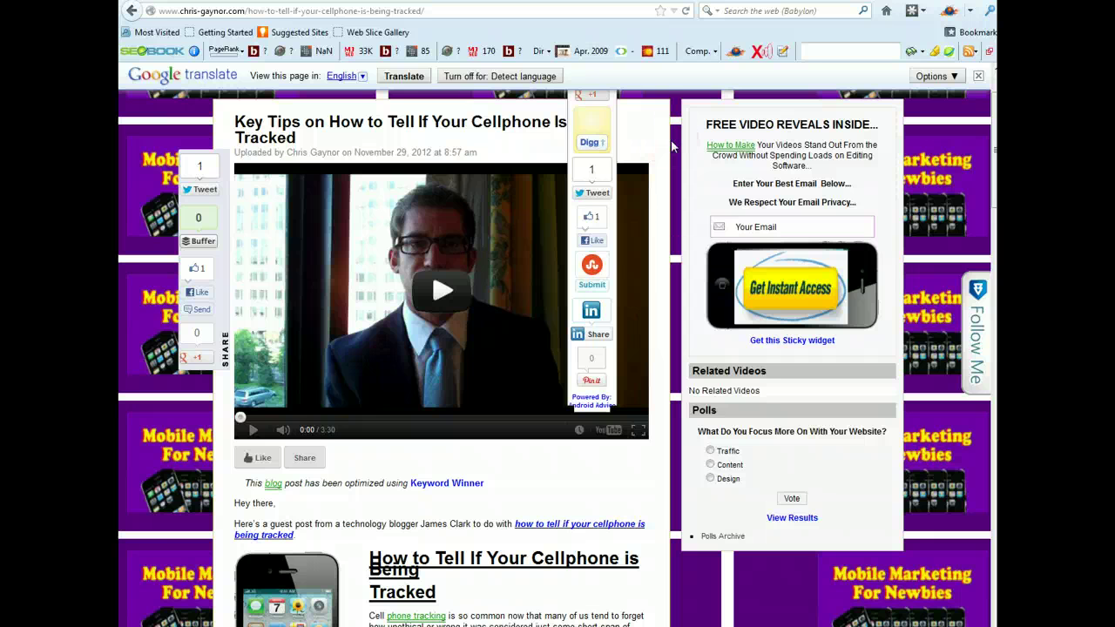
{"action": "scroll", "coordinate": [672, 244], "scroll_direction": "down", "scroll_amount": 8}
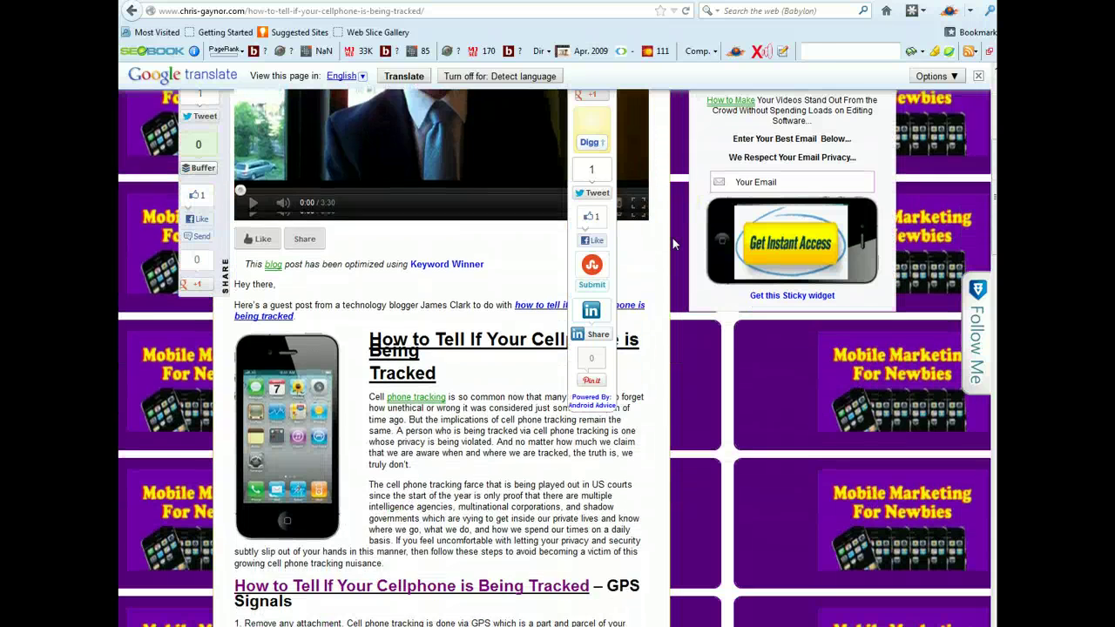
{"action": "scroll", "coordinate": [673, 244], "scroll_direction": "up", "scroll_amount": 10}
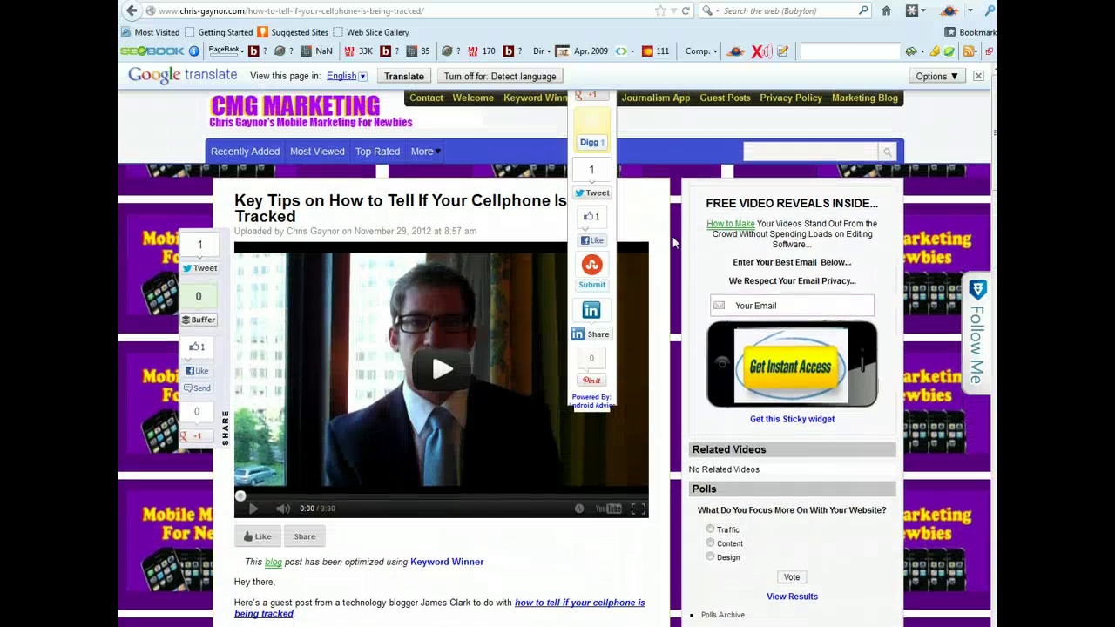
{"action": "scroll", "coordinate": [672, 244], "scroll_direction": "down", "scroll_amount": 2}
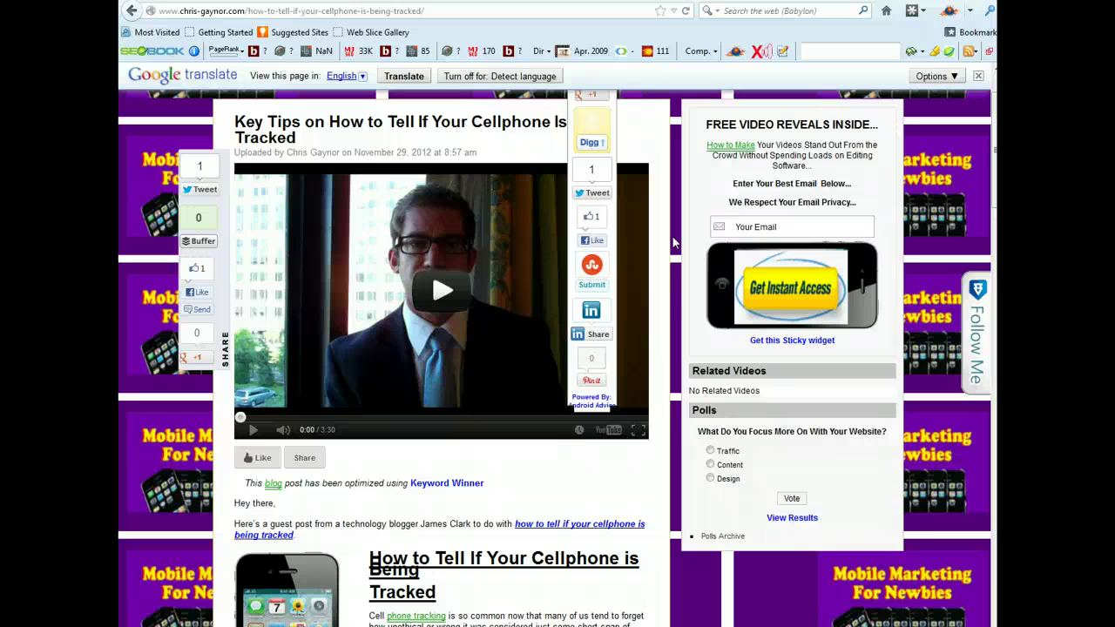
{"action": "scroll", "coordinate": [672, 244], "scroll_direction": "down", "scroll_amount": 4}
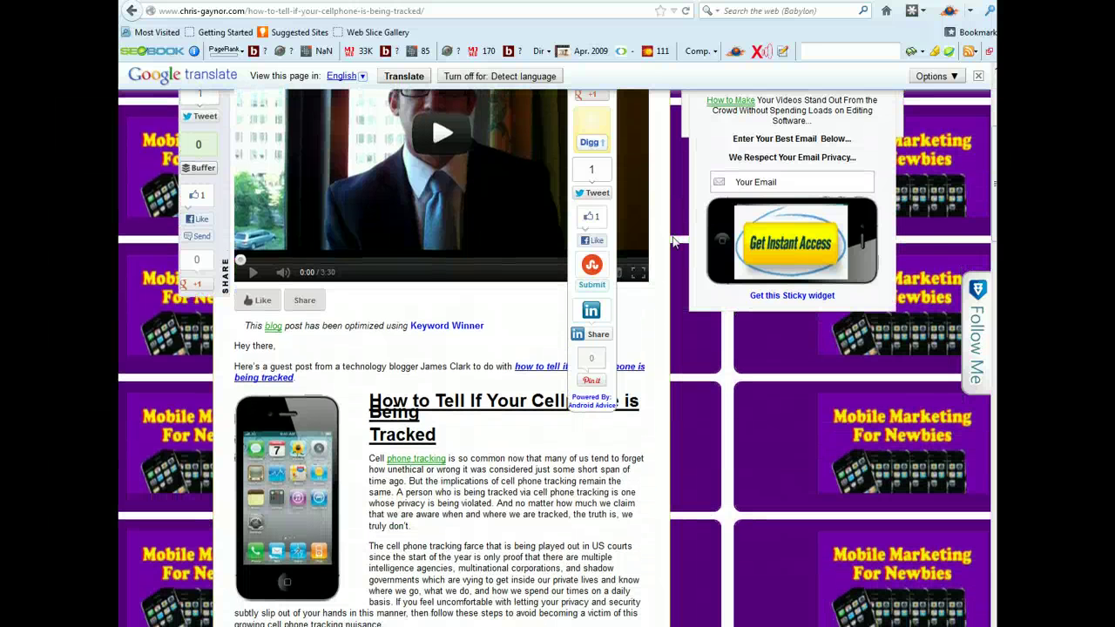
{"action": "scroll", "coordinate": [672, 243], "scroll_direction": "up", "scroll_amount": 5}
{"action": "scroll", "coordinate": [672, 244], "scroll_direction": "down", "scroll_amount": 5}
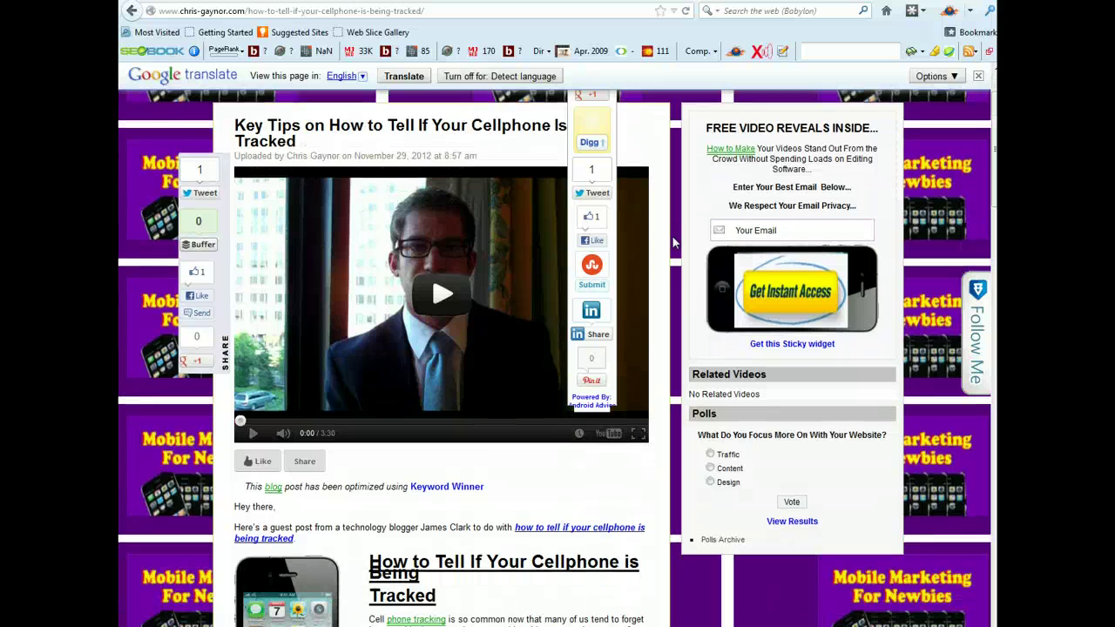
{"action": "scroll", "coordinate": [672, 243], "scroll_direction": "down", "scroll_amount": 3}
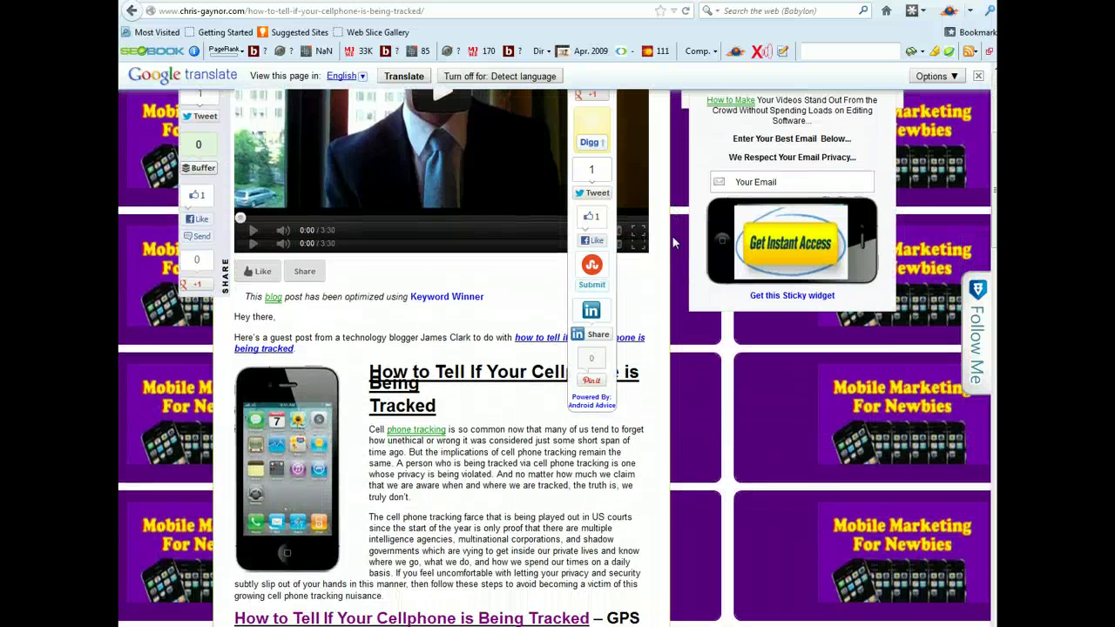
{"action": "scroll", "coordinate": [671, 235], "scroll_direction": "down", "scroll_amount": 1}
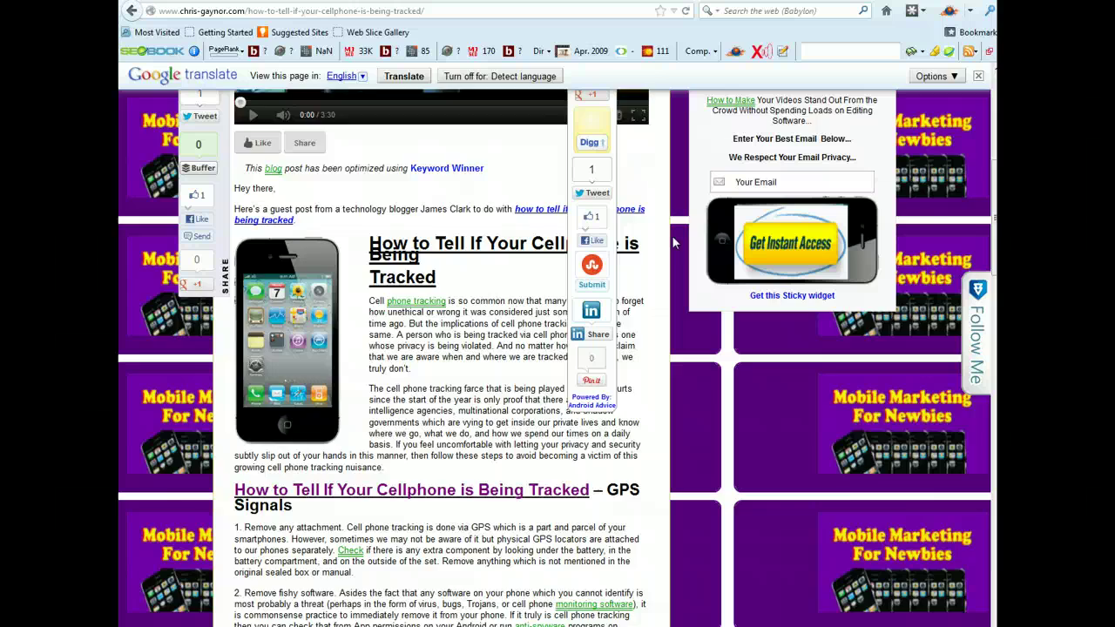
Step: Check the placement of the "GET IN NOW" opt-in box between the article's sign-off and the author bio, and return to the post's title
{"action": "scroll", "coordinate": [672, 235], "scroll_direction": "down", "scroll_amount": 3}
{"action": "scroll", "coordinate": [671, 235], "scroll_direction": "down", "scroll_amount": 10}
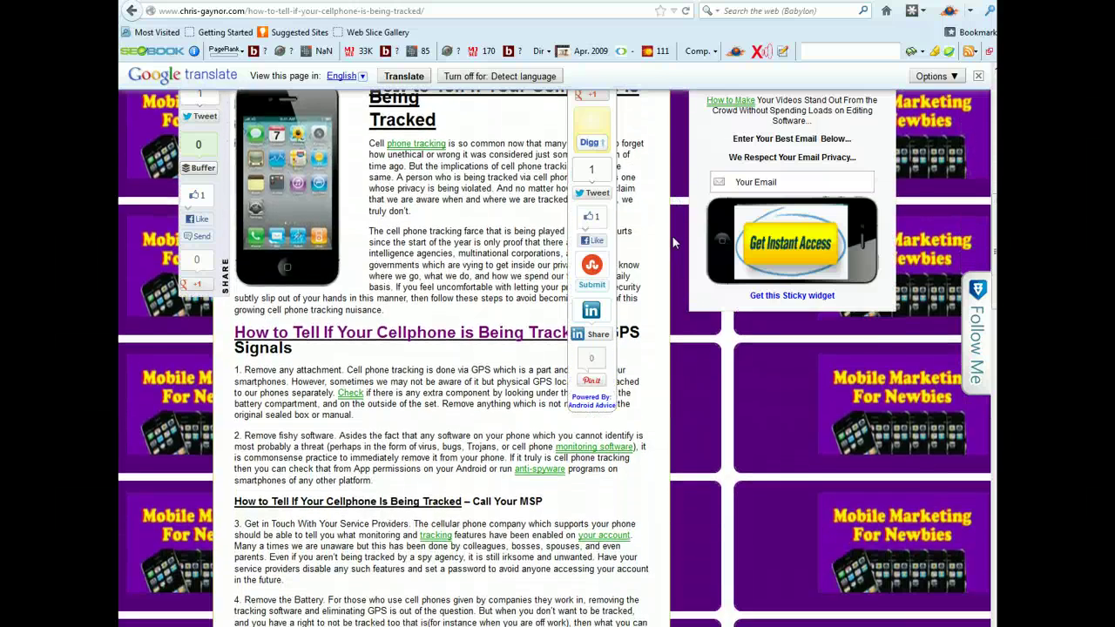
{"action": "scroll", "coordinate": [671, 235], "scroll_direction": "down", "scroll_amount": 2}
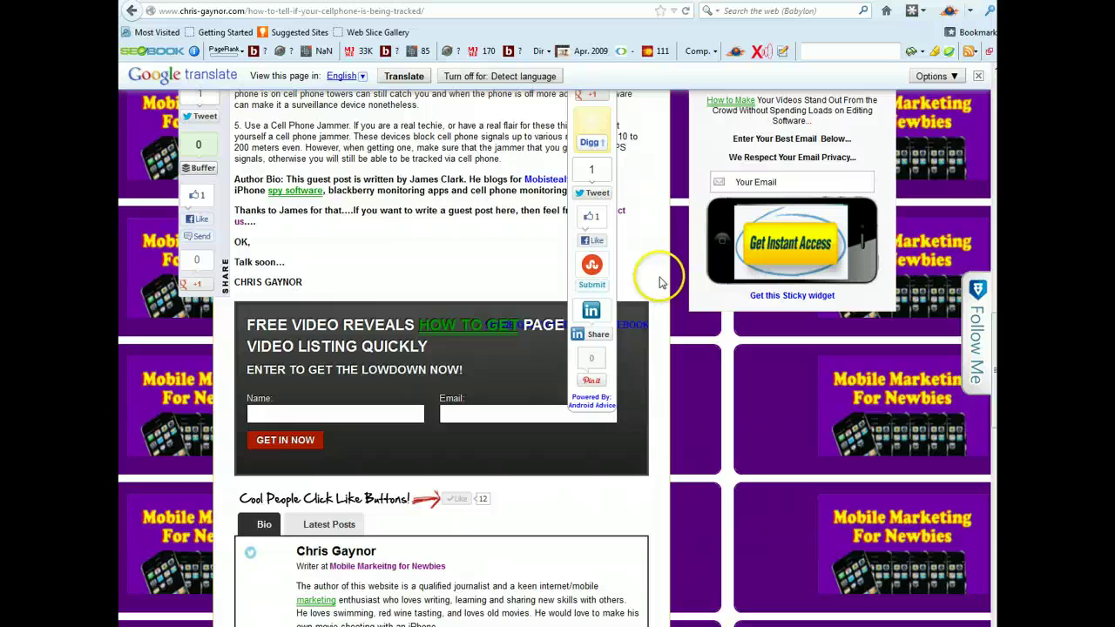
{"action": "scroll", "coordinate": [667, 273], "scroll_direction": "up", "scroll_amount": 15}
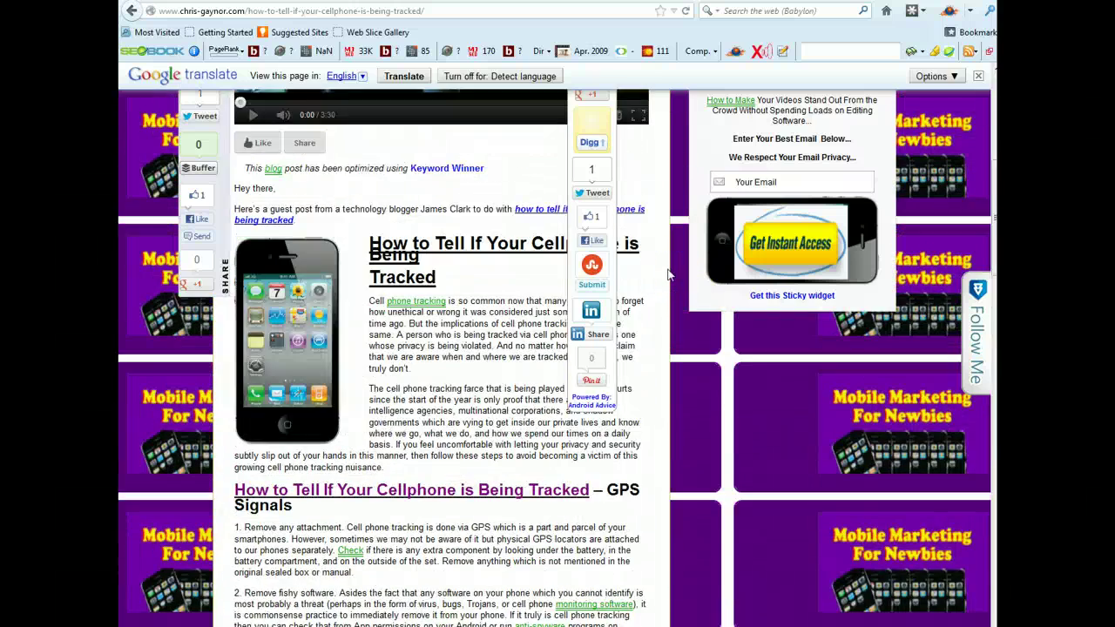
{"action": "scroll", "coordinate": [667, 272], "scroll_direction": "up", "scroll_amount": 5}
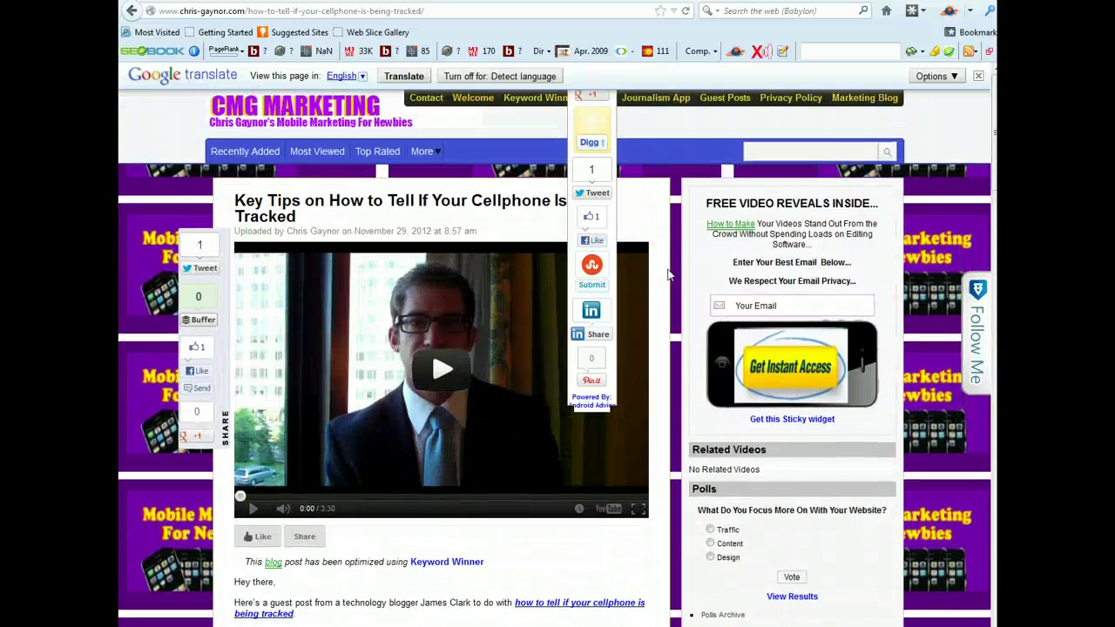